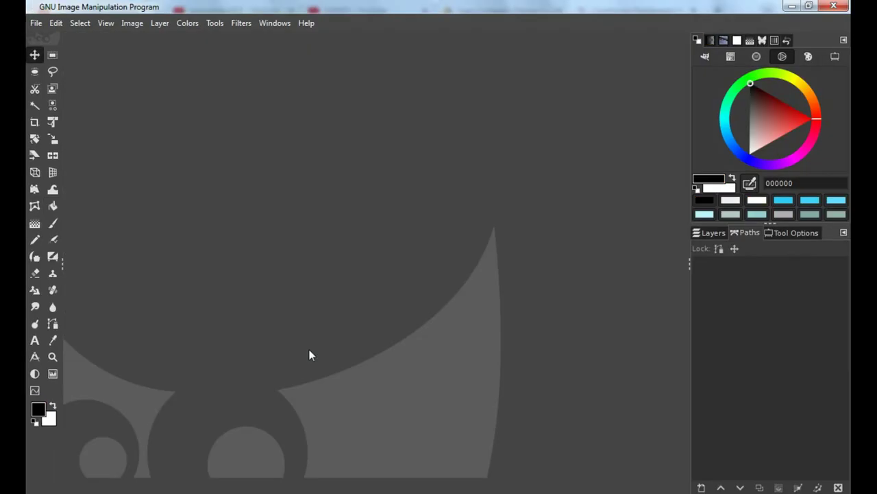
Step: Open the New Image dialog at 1920×1080 px and expand its Advanced Options
click(36, 25)
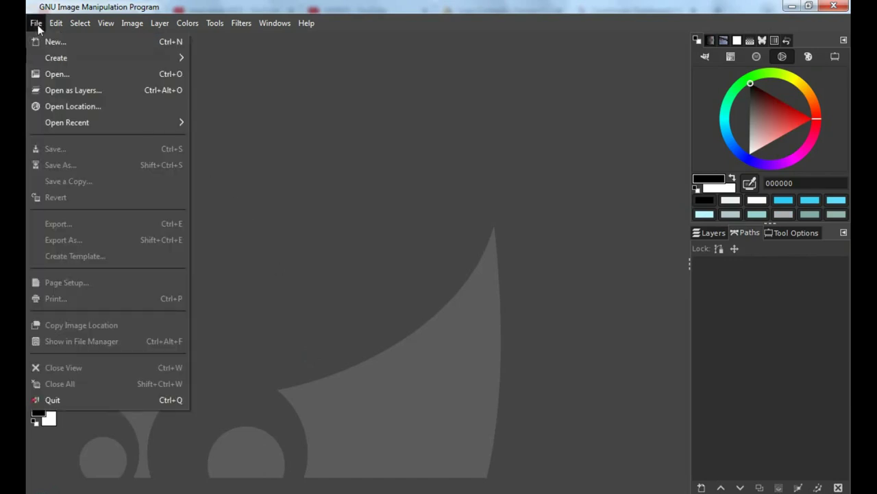
click(95, 45)
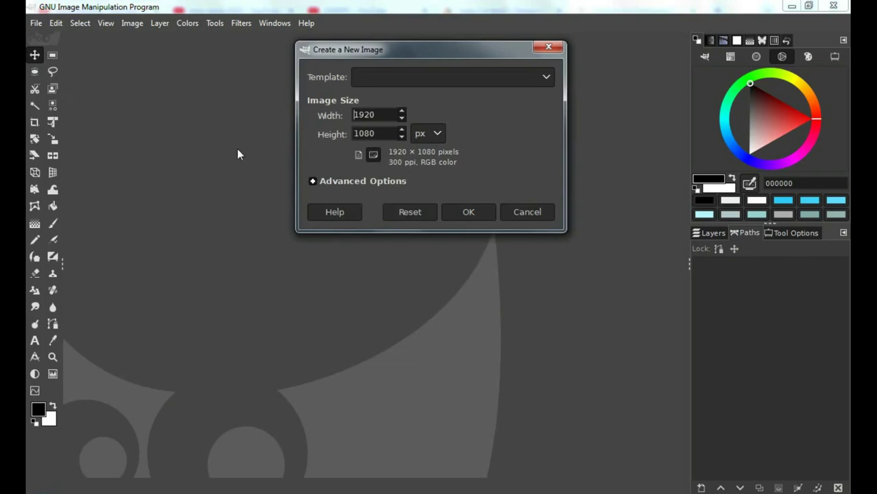
click(359, 182)
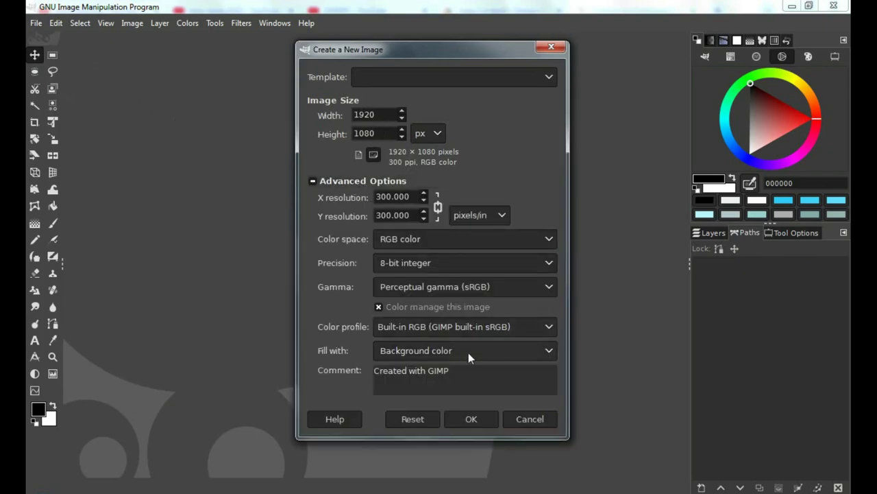
Step: Create the blank 1920×1080 image and open the wolf sketch photo as a layer
click(472, 420)
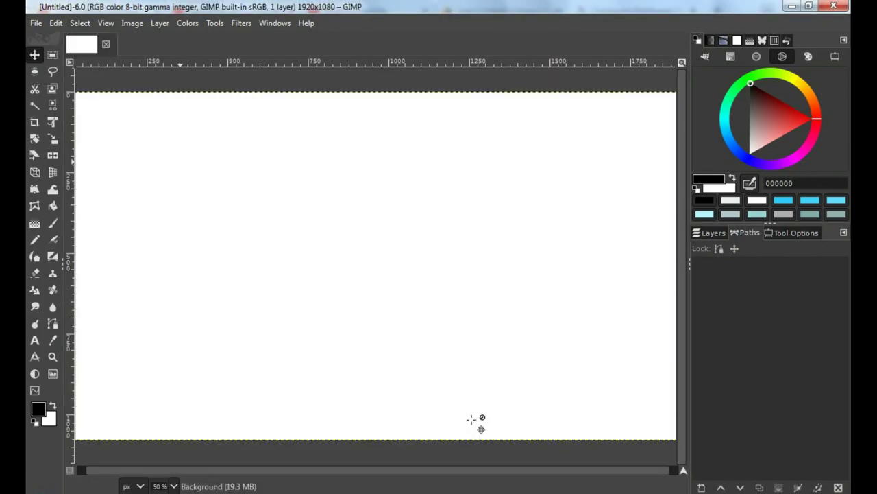
scroll(409, 324, down, 1)
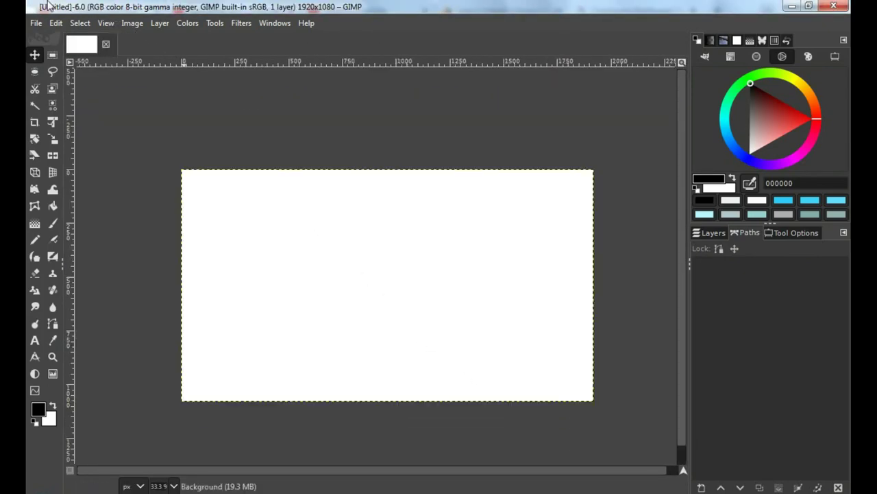
click(35, 24)
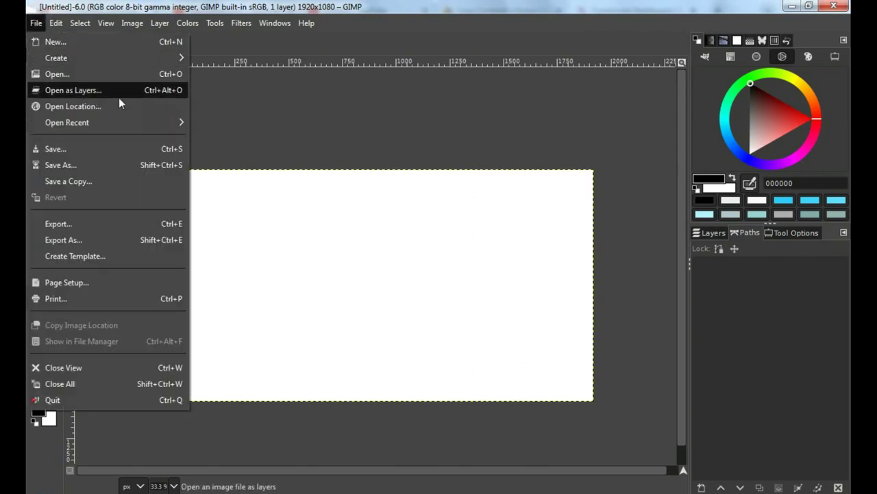
click(87, 92)
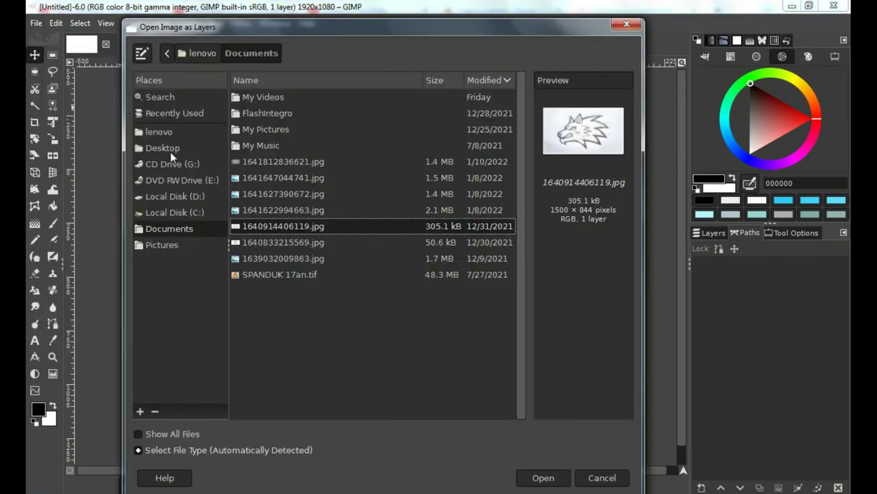
click(265, 243)
click(270, 230)
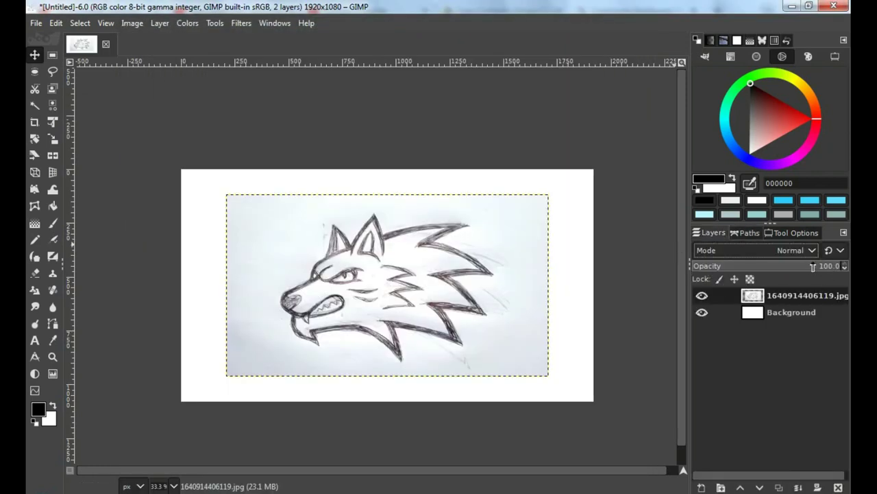
Step: Fade the sketch layer to about 54 opacity and add a transparent layer above it
drag(813, 266, 778, 266)
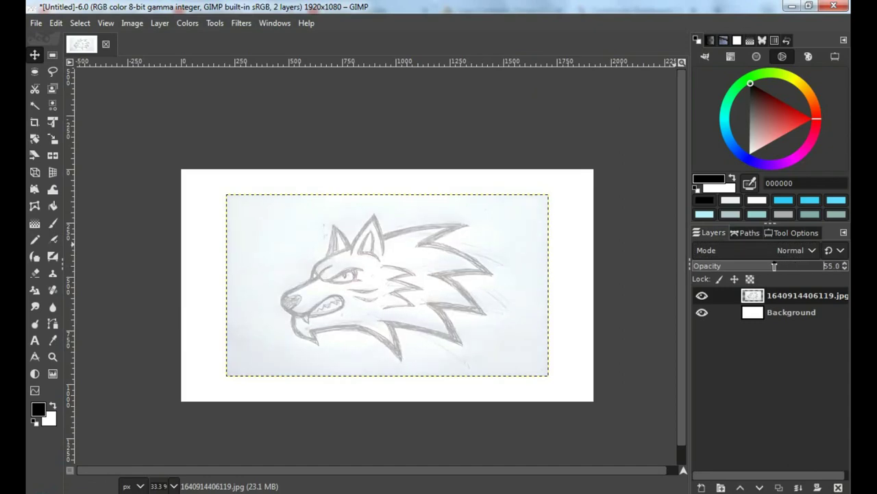
scroll(372, 307, up, 1)
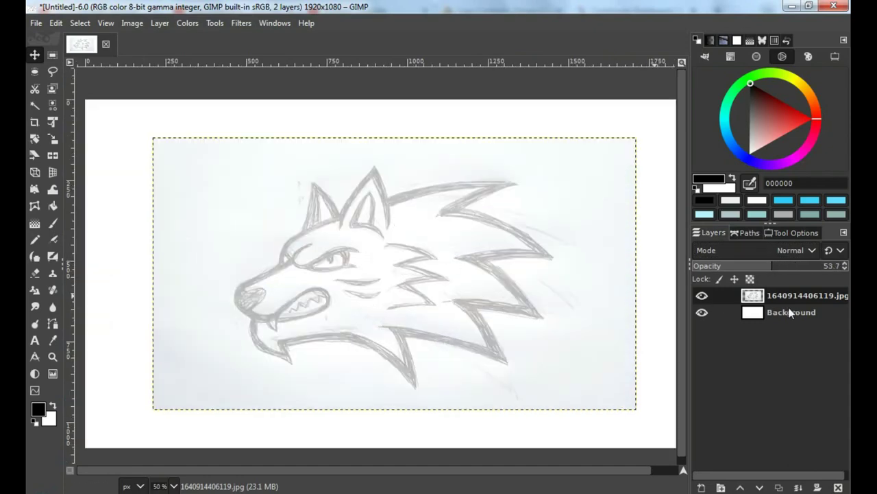
click(701, 487)
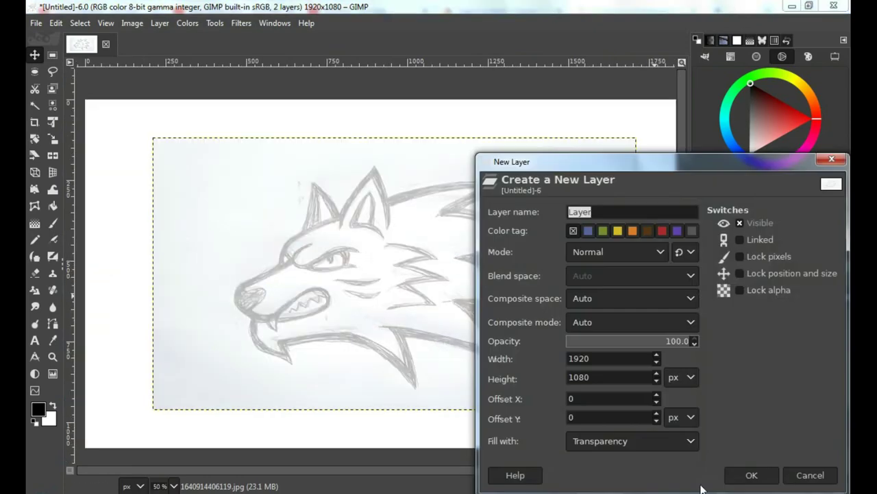
click(694, 443)
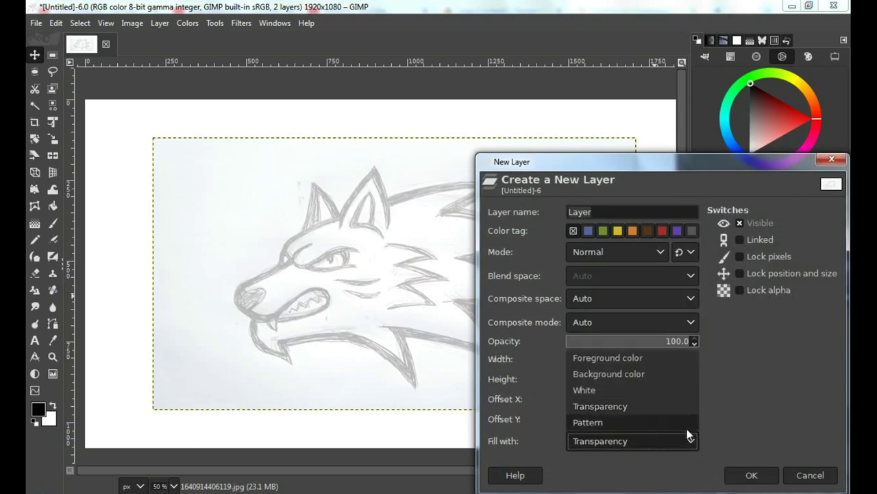
click(630, 406)
click(752, 476)
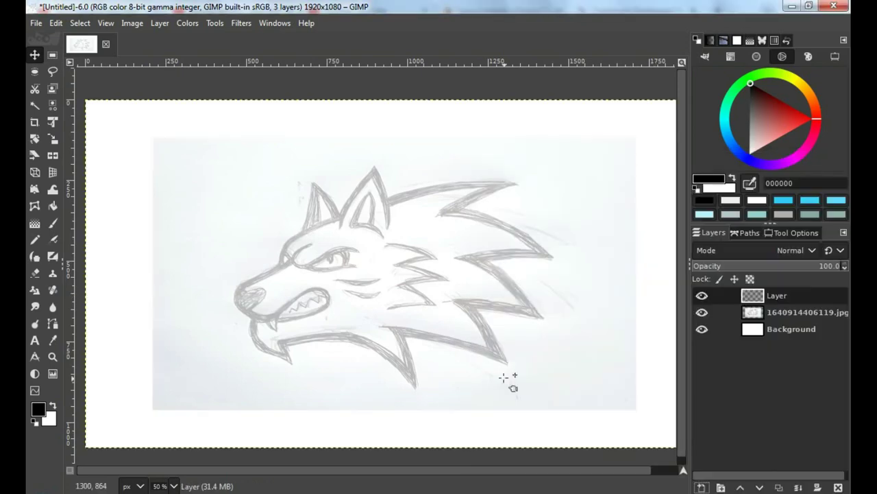
Step: Trace a closed, tapered upper-eyelid path over the sketch's eye with the Paths tool
scroll(278, 274, up, 1)
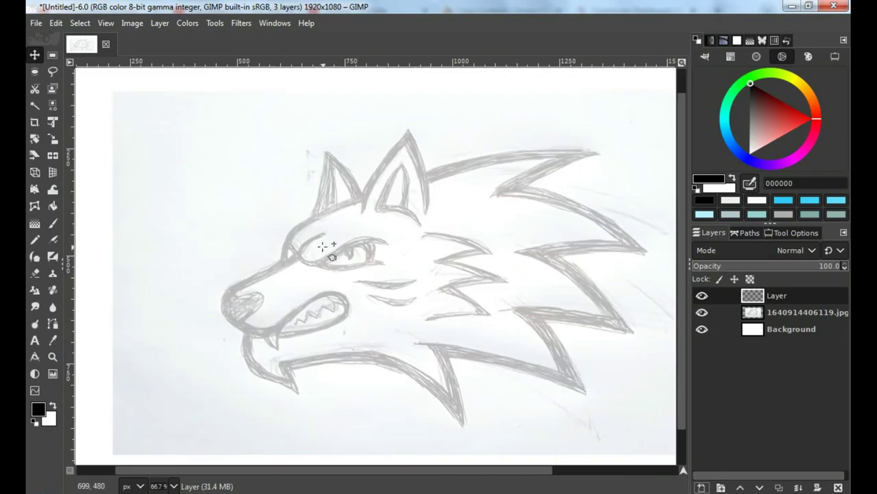
scroll(358, 281, up, 1)
scroll(100, 223, up, 1)
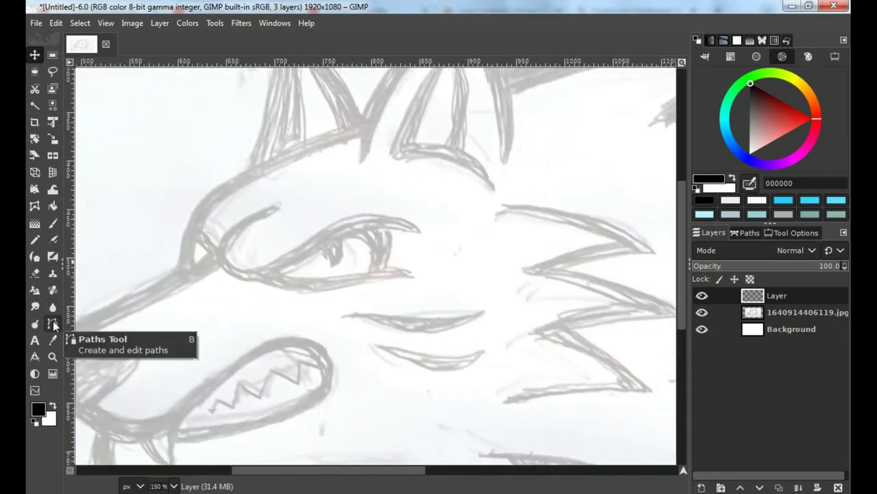
click(53, 325)
scroll(278, 204, up, 1)
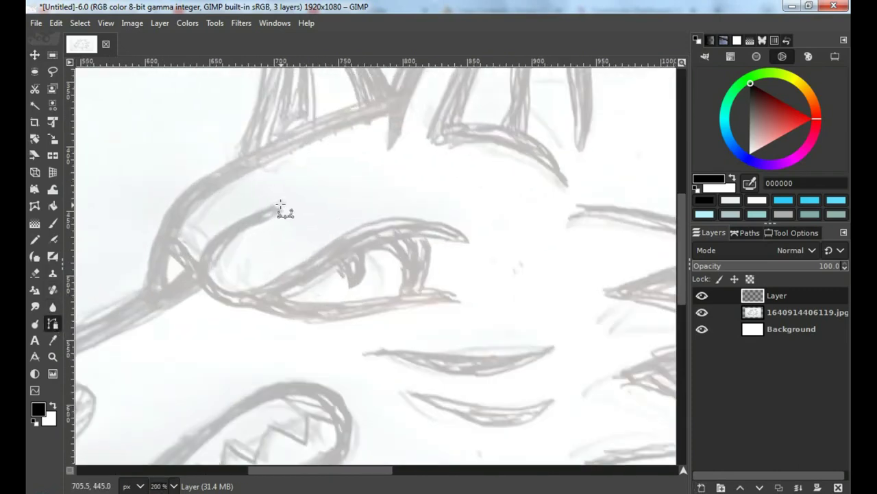
click(281, 204)
drag(199, 281, 201, 346)
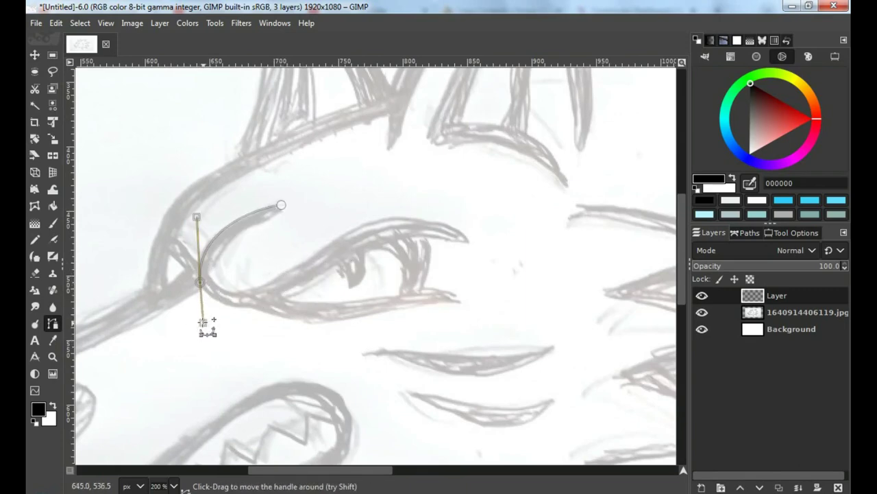
mouse_move(281, 290)
mouse_down()
mouse_move(307, 276)
mouse_move(299, 286)
mouse_up()
mouse_move(380, 239)
mouse_down()
mouse_move(425, 237)
mouse_move(363, 218)
mouse_up()
click(279, 273)
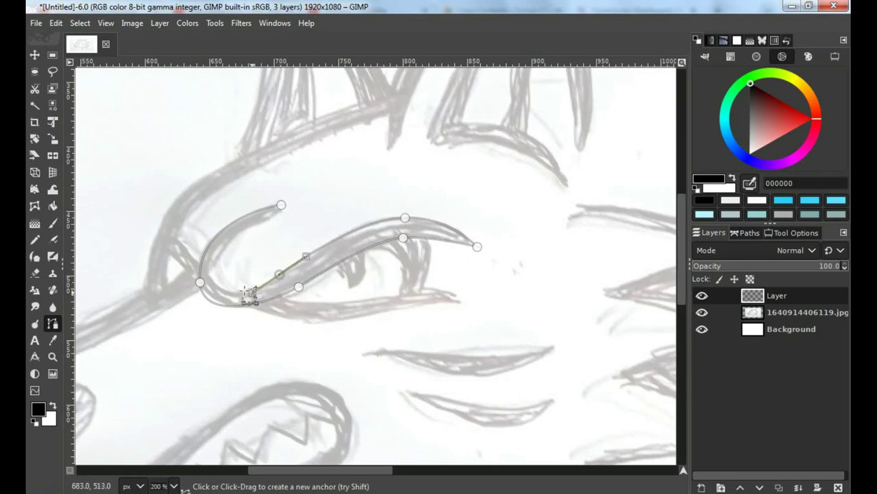
scroll(221, 274, up, 1)
drag(212, 259, 226, 223)
drag(267, 194, 291, 186)
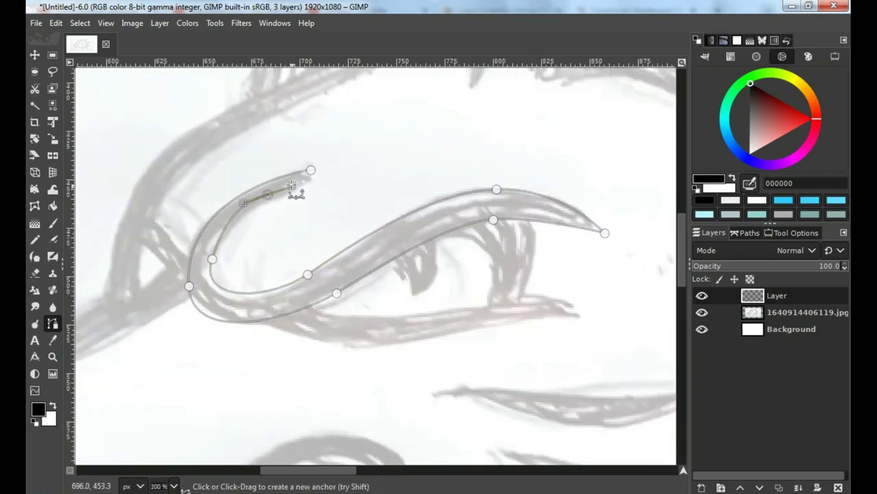
click(312, 170)
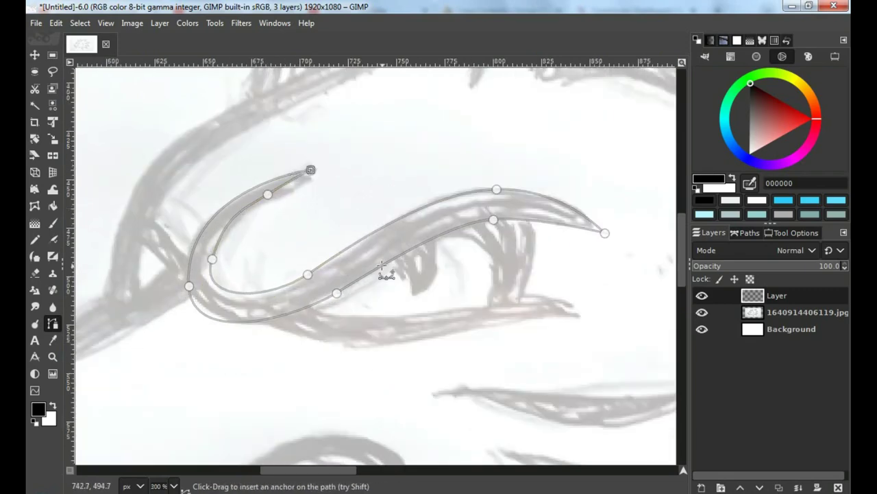
Step: Fill the eyelid path with solid black and delete the path outline
scroll(384, 268, down, 1)
drag(273, 288, 420, 207)
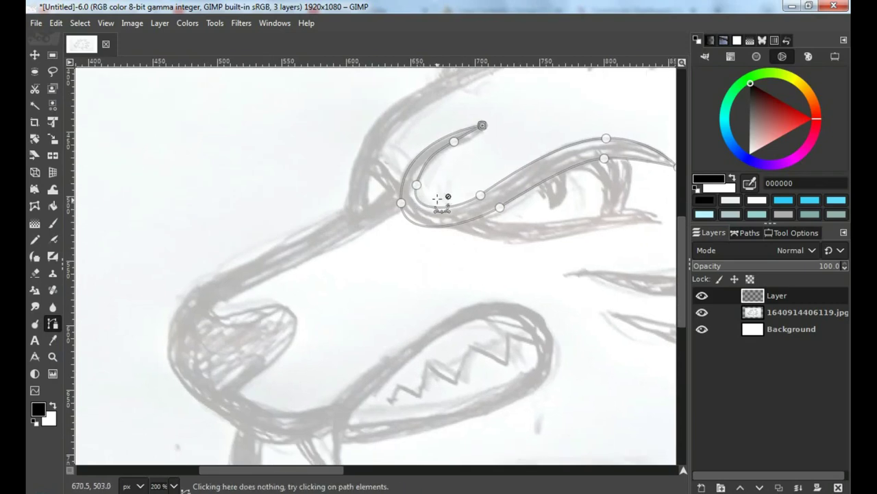
scroll(383, 233, right, 4)
scroll(397, 236, up, 1)
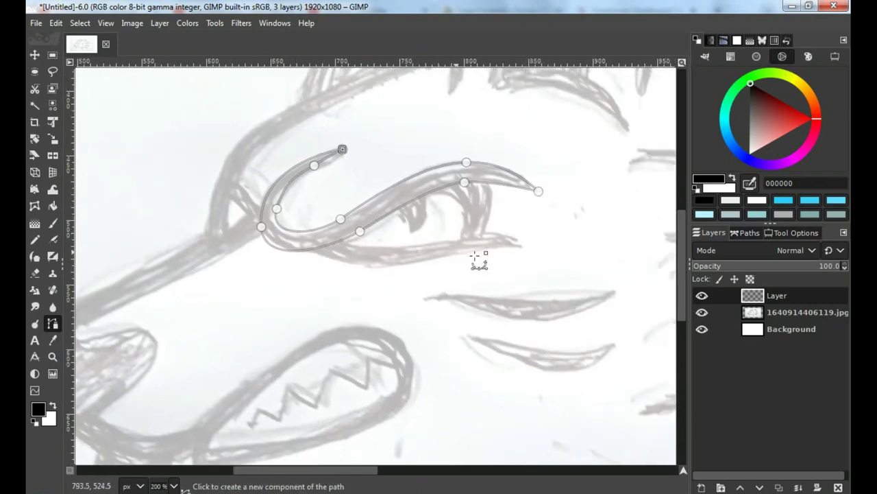
click(746, 233)
right_click(740, 266)
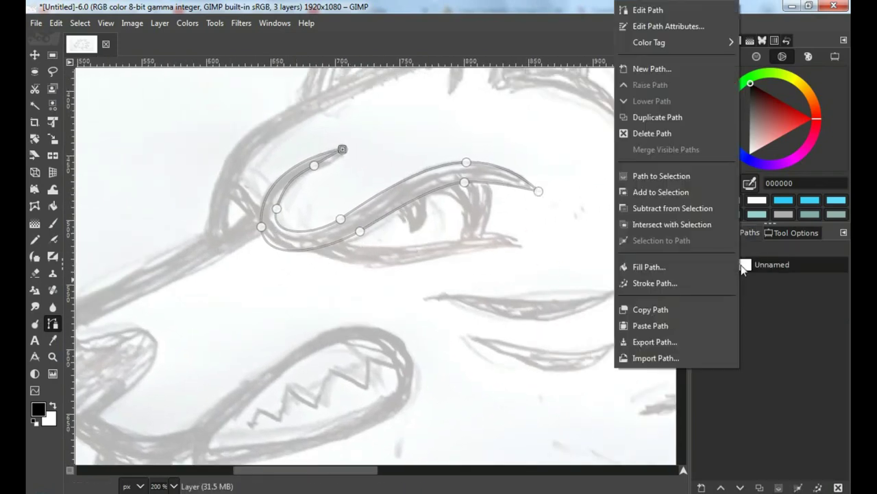
click(646, 267)
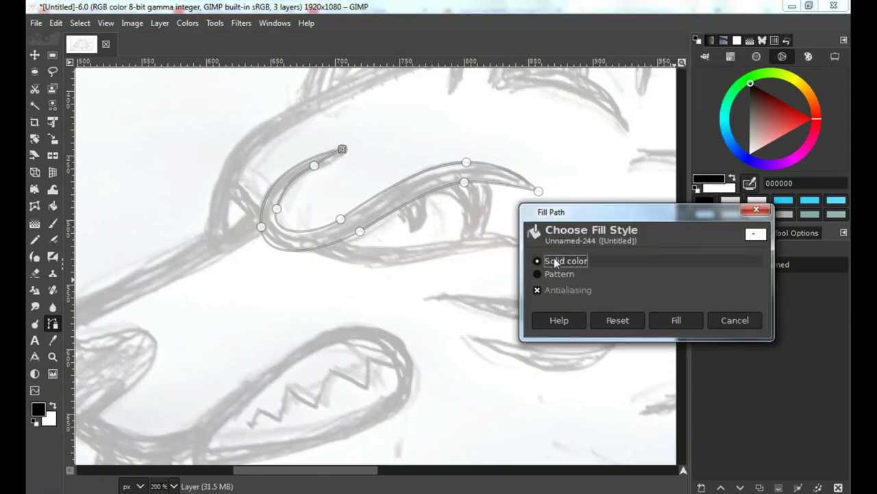
click(674, 320)
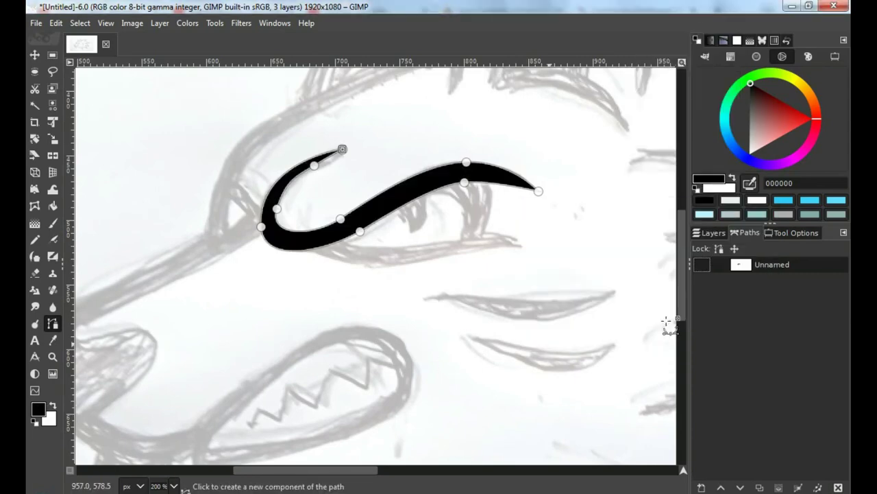
click(839, 486)
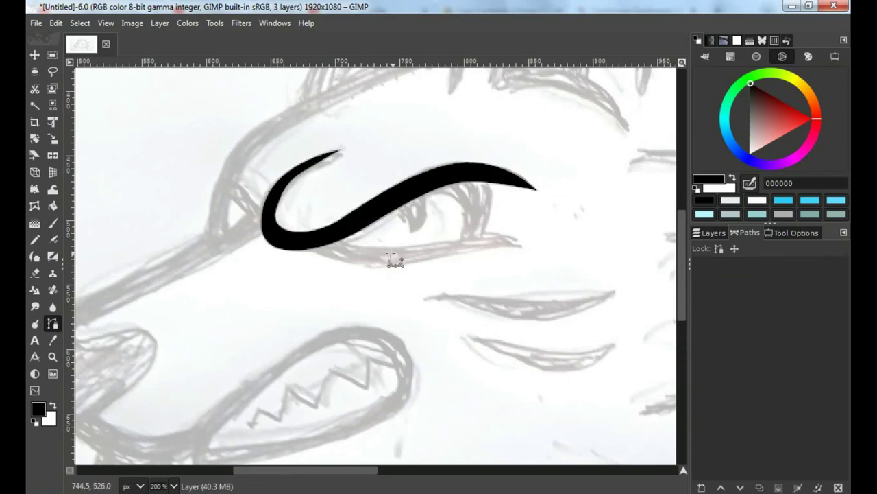
Step: Trace closed paths for the lower eyelid and the pupil wedge
ctrl+scroll(391, 255, up, 1)
ctrl+scroll(362, 248, up, 1)
click(195, 248)
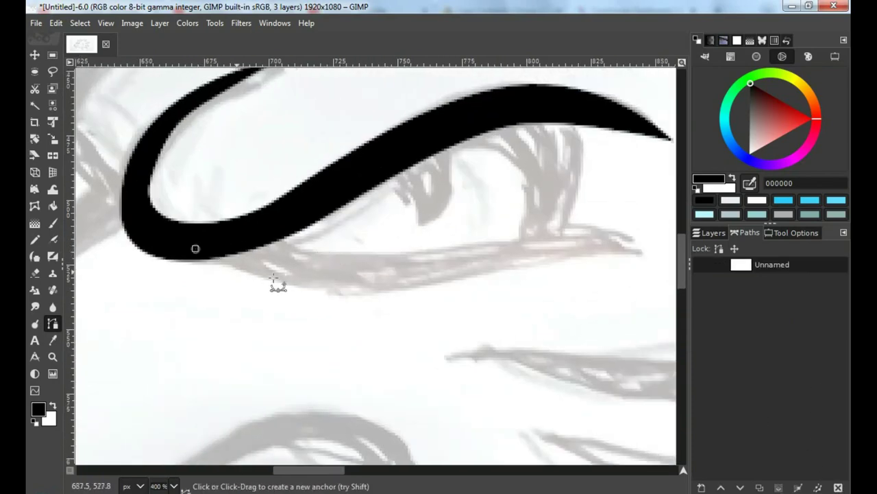
drag(375, 292, 470, 286)
drag(574, 252, 623, 250)
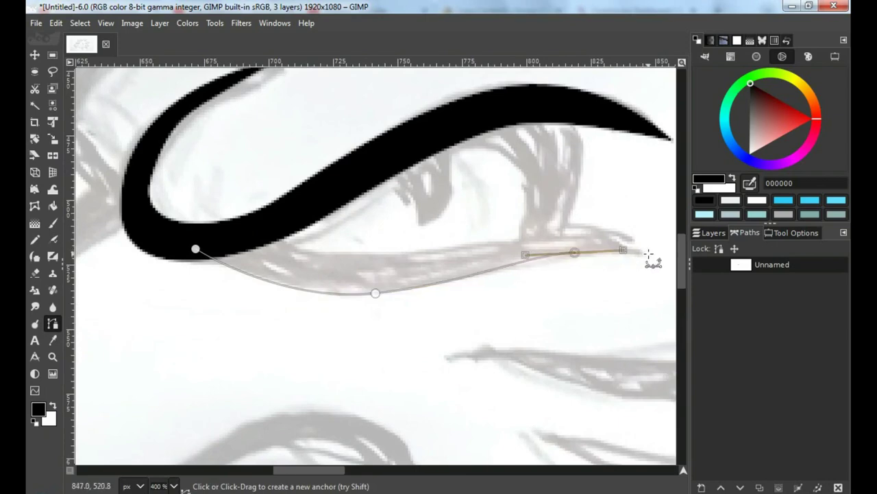
click(495, 237)
drag(320, 252, 278, 246)
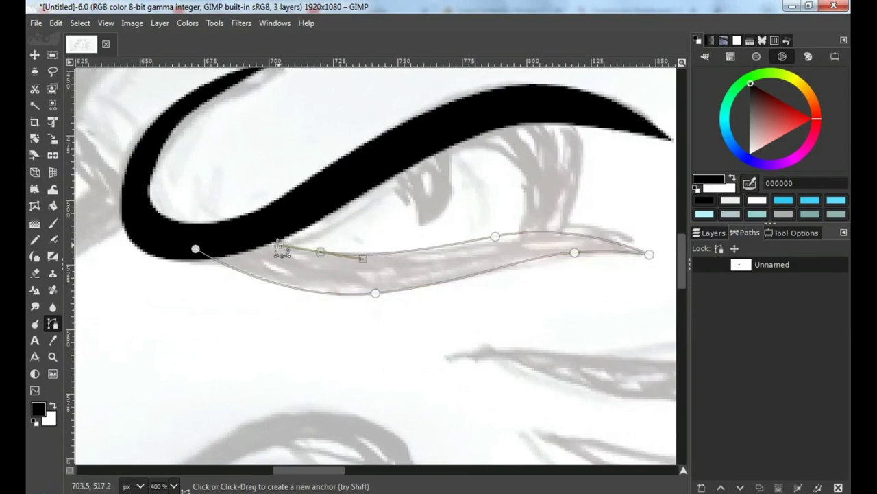
click(196, 249)
click(383, 169)
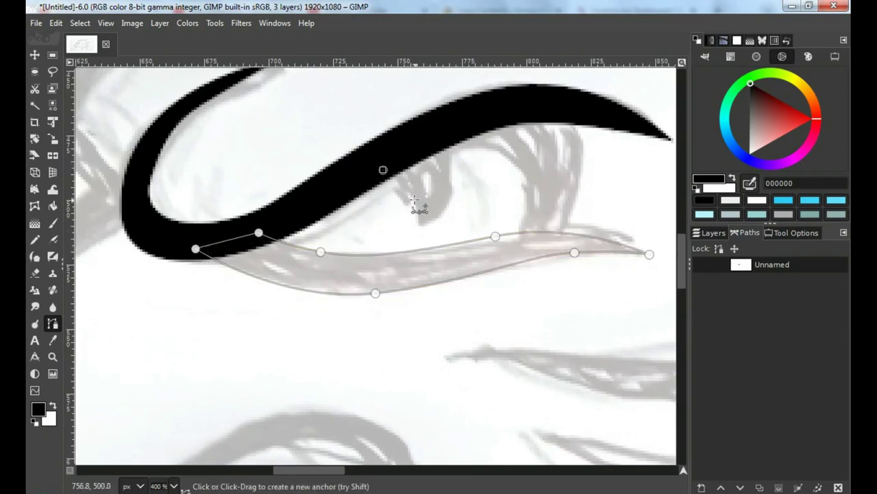
click(446, 137)
click(383, 169)
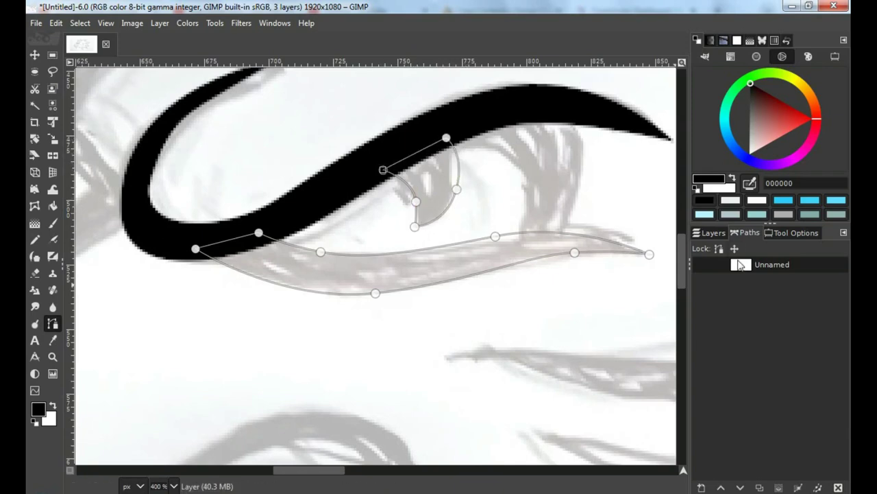
Step: Fill the lower lid and pupil paths with solid black, then delete the path
right_click(741, 265)
click(644, 267)
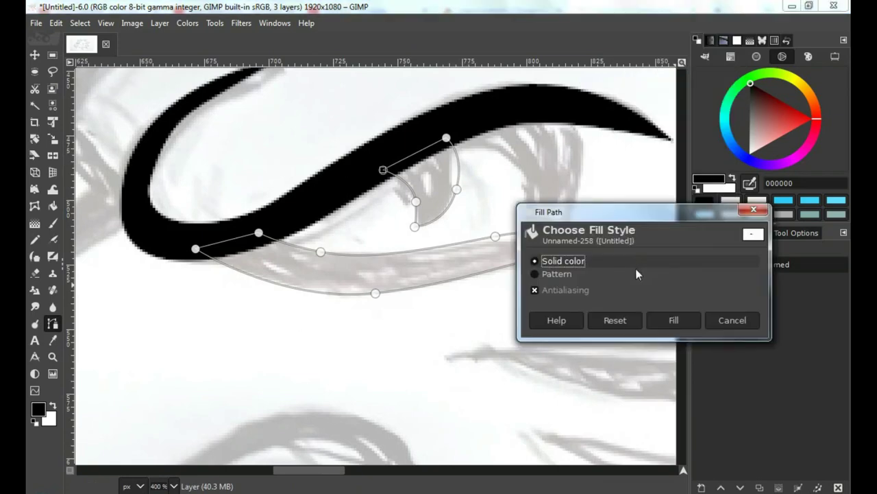
click(670, 318)
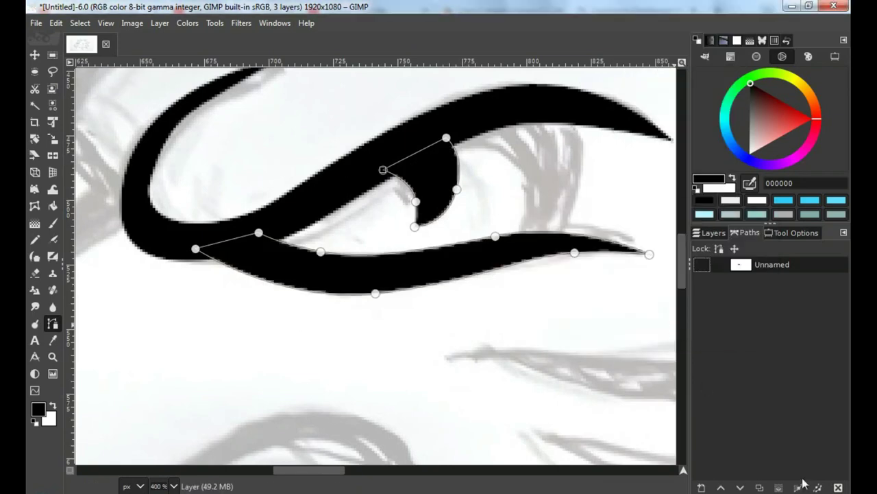
click(839, 487)
Step: Outline the right side of the eye as a new closed path
click(470, 129)
click(514, 238)
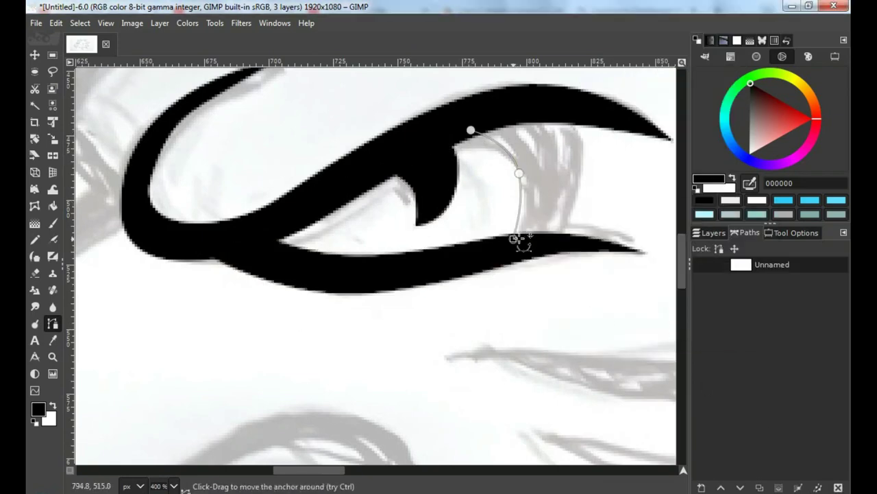
click(561, 239)
drag(579, 140, 571, 104)
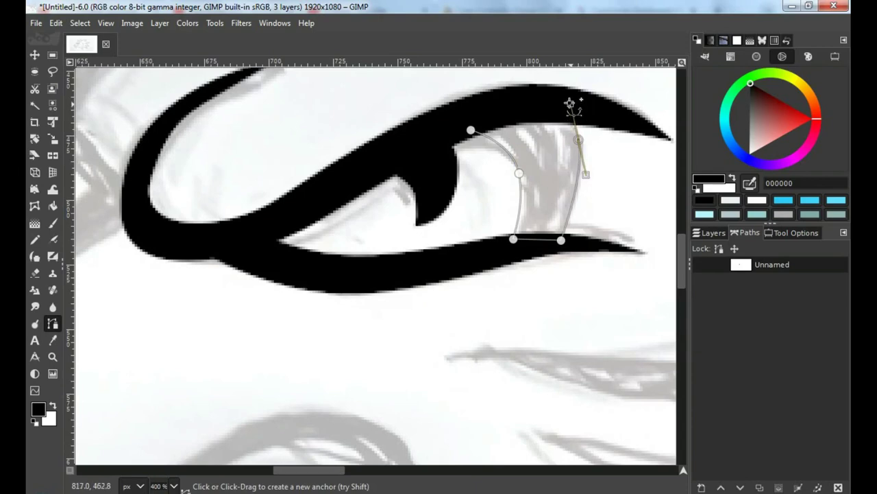
ctrl+click(471, 129)
scroll(431, 172, down, 3)
scroll(349, 140, up, 1)
Step: Start a path at the brow, running down around the nose and along the lower lip
scroll(348, 139, up, 1)
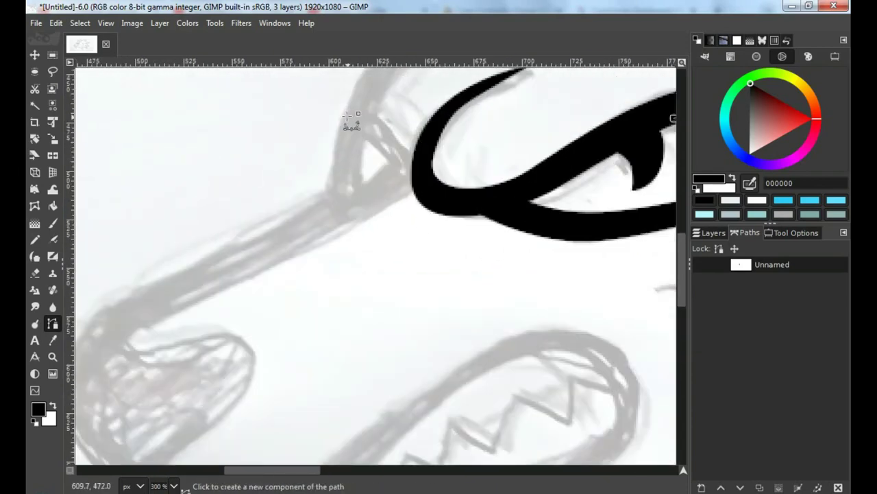
click(350, 125)
mouse_move(250, 233)
mouse_down()
mouse_move(251, 243)
mouse_move(209, 251)
mouse_up()
scroll(391, 163, down, 1)
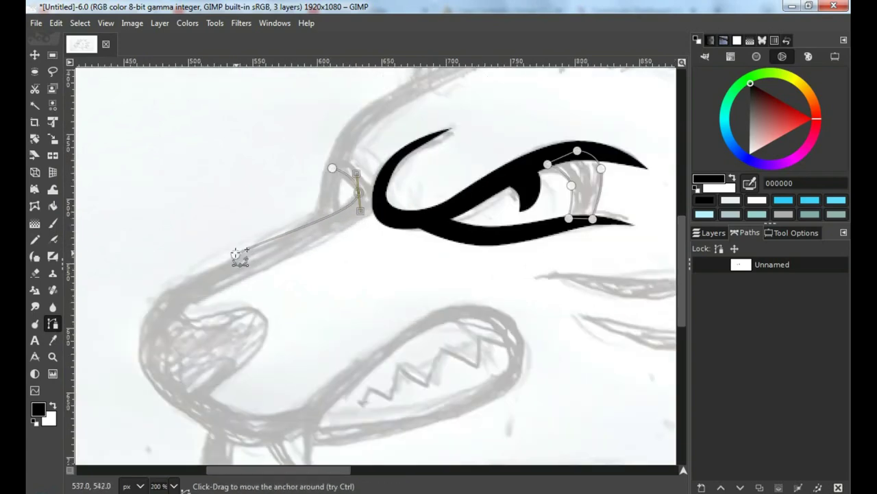
drag(316, 274, 349, 337)
drag(486, 196, 507, 197)
click(520, 253)
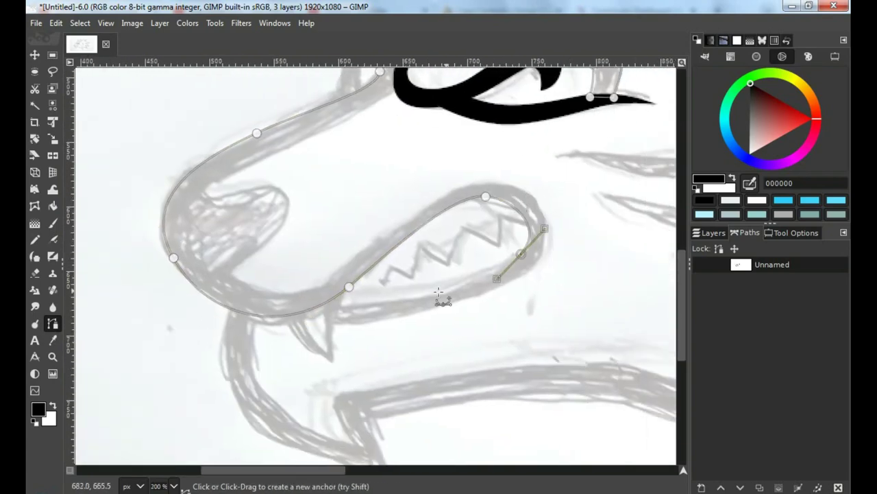
scroll(441, 299, up, 2)
click(333, 313)
click(325, 336)
scroll(392, 329, right, 2)
drag(556, 279, 652, 229)
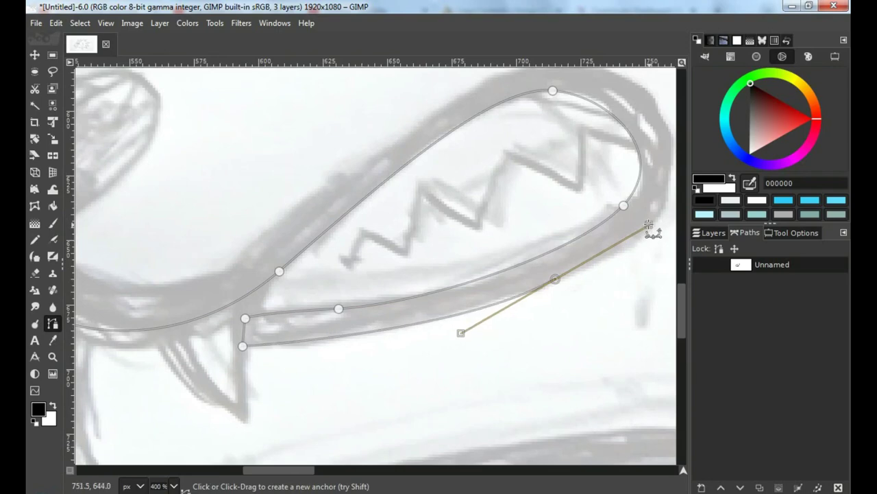
scroll(528, 143, up, 1)
scroll(528, 144, left, 1)
Step: Complete the snout path along the upper mouth, around the nostril and back to the brow
drag(552, 121, 597, 108)
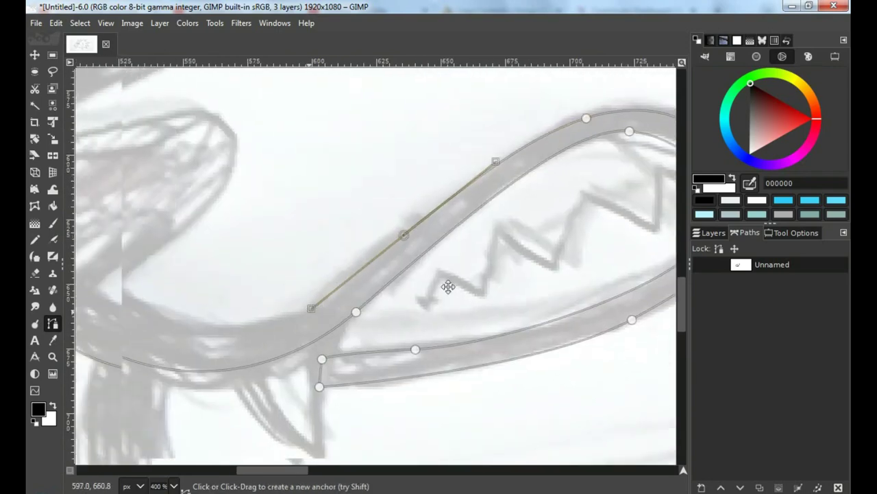
scroll(416, 218, left, 4)
click(431, 292)
drag(330, 246, 331, 235)
scroll(418, 185, down, 2)
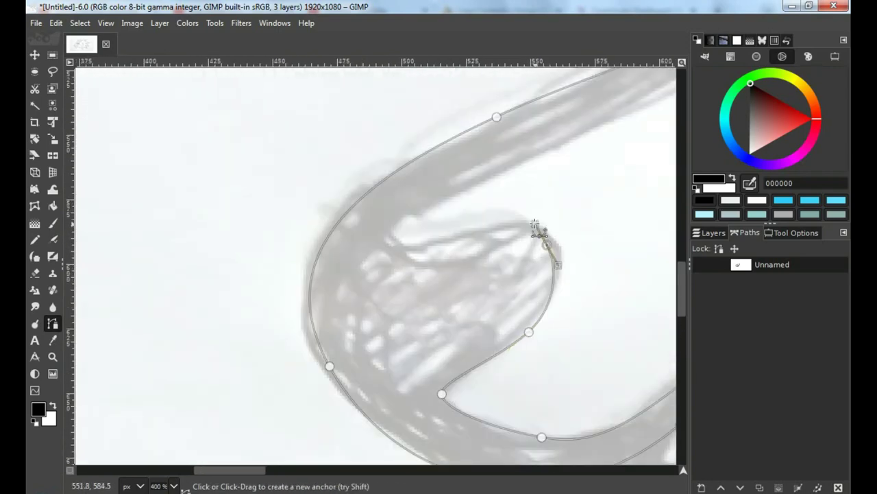
click(480, 222)
scroll(392, 231, right, 3)
drag(359, 383, 490, 332)
click(539, 269)
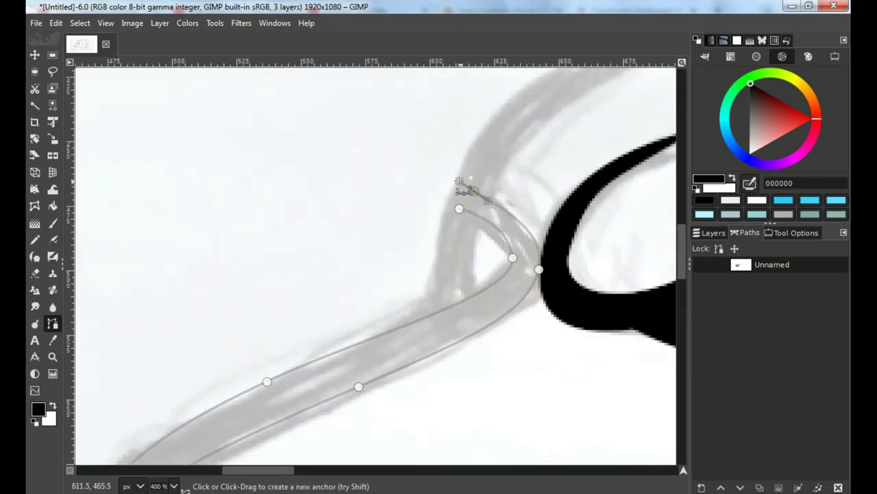
click(474, 191)
drag(525, 250, 519, 255)
Step: Fill the snout, nose and mouth path with solid black
key(minus)
key(minus)
key(minus)
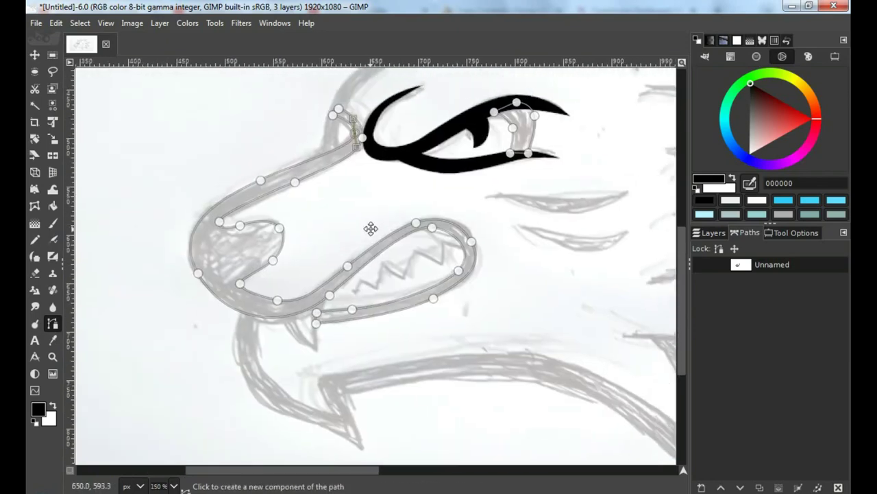
right_click(739, 280)
click(717, 262)
click(663, 319)
Step: Trace a closed outline of the fang below the snout
key(plus)
key(plus)
key(plus)
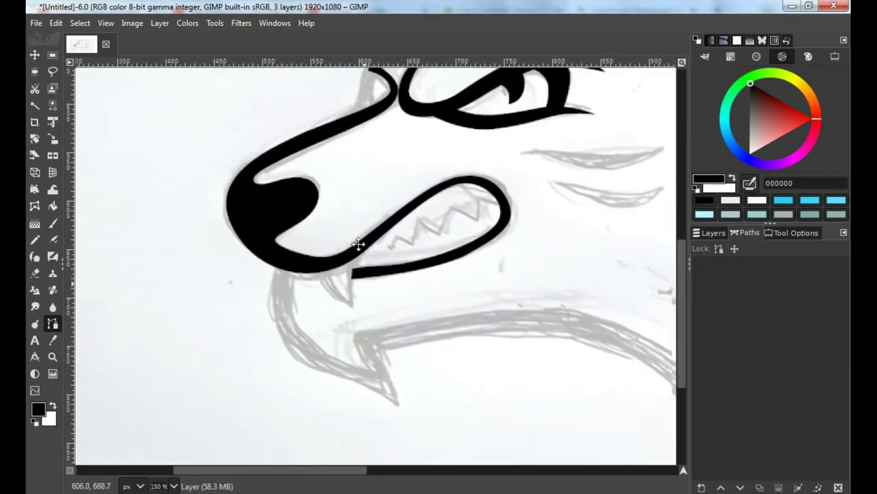
click(256, 152)
click(295, 229)
click(343, 278)
click(331, 168)
click(333, 110)
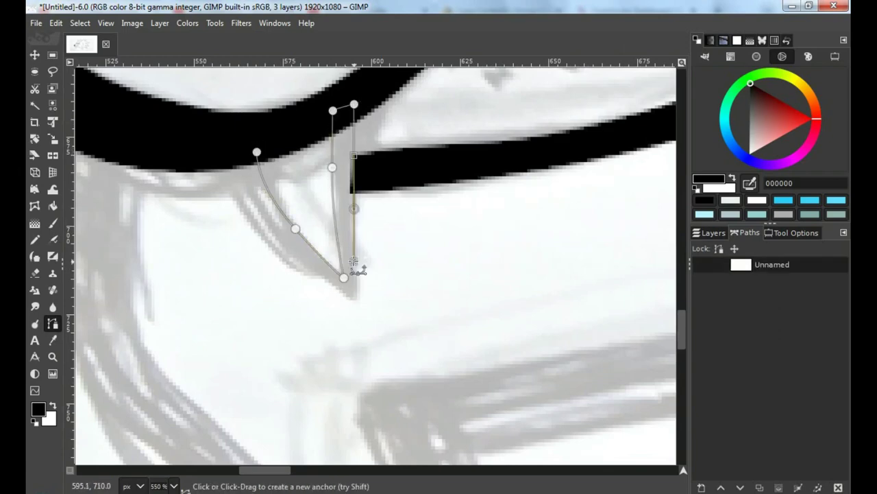
click(362, 303)
click(229, 147)
drag(288, 216, 290, 255)
Step: Begin a second fang outline with a curved edge
key(minus)
key(minus)
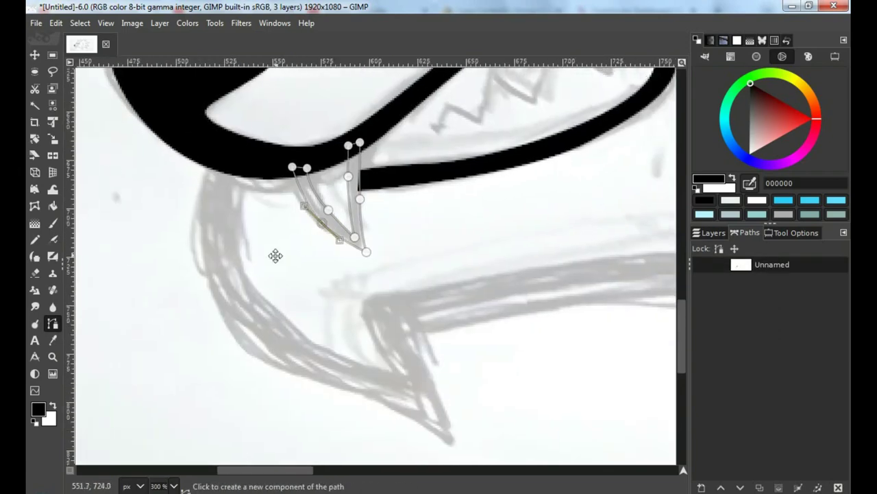
click(244, 165)
click(240, 256)
drag(312, 345, 351, 365)
Step: Trace the lower jaw outline along the sketch to its far tip, curving the corner
click(403, 383)
click(360, 322)
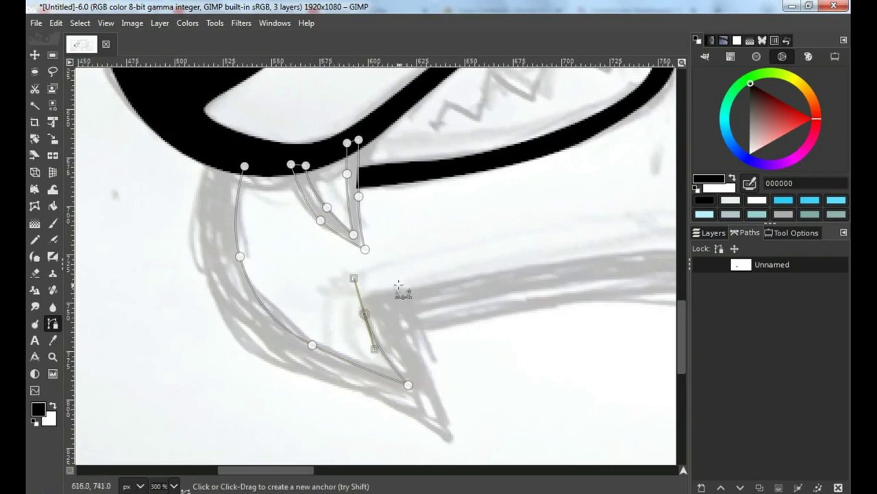
click(367, 290)
key(minus)
click(399, 249)
scroll(411, 247, down, 1)
scroll(411, 247, right, 3)
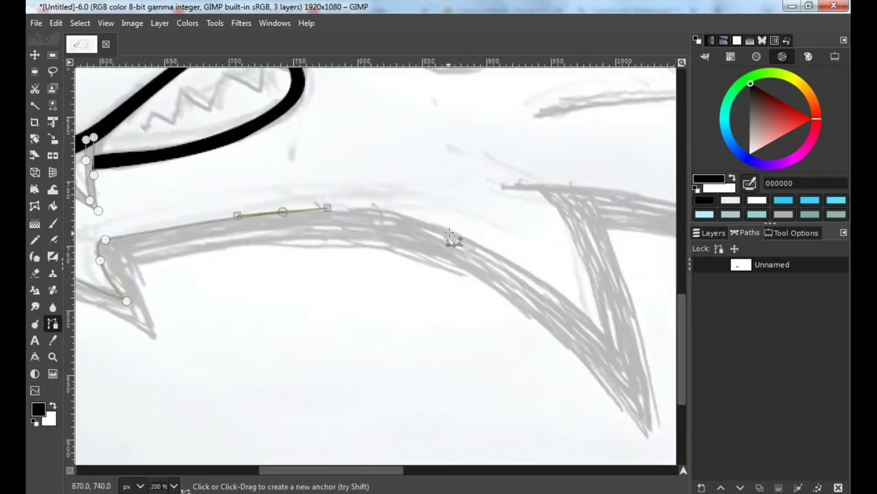
click(467, 241)
click(608, 342)
click(651, 437)
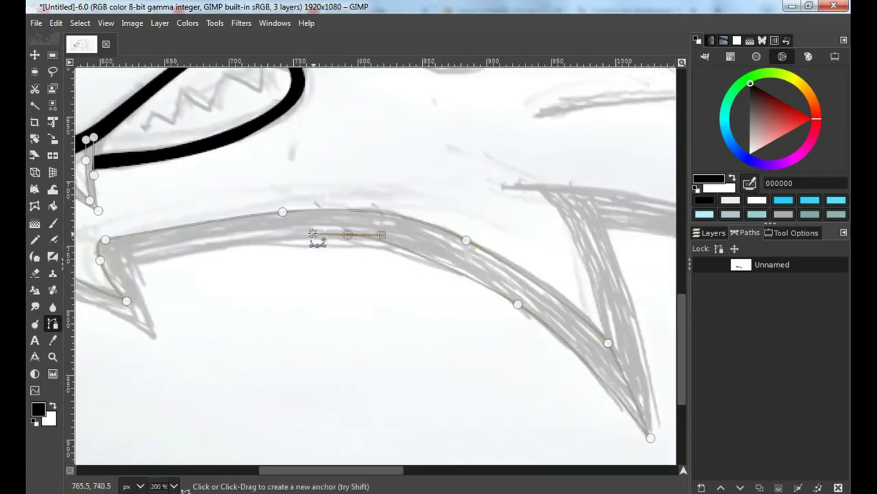
key(3)
drag(448, 243, 462, 310)
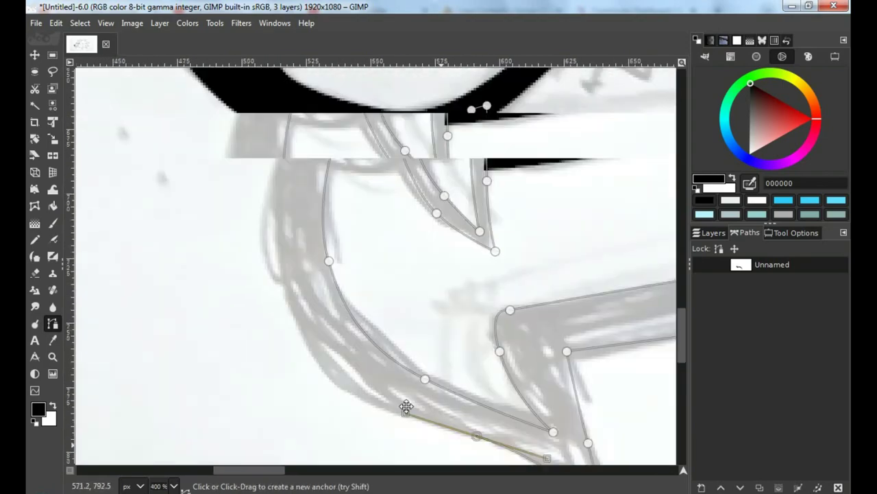
Step: Trace a short path line from the brow up toward the forehead
key(1)
key(2)
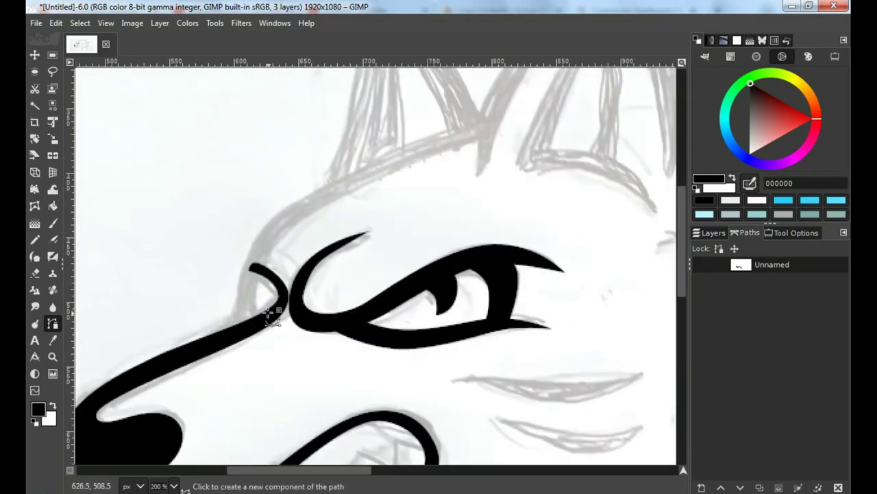
click(255, 320)
click(487, 139)
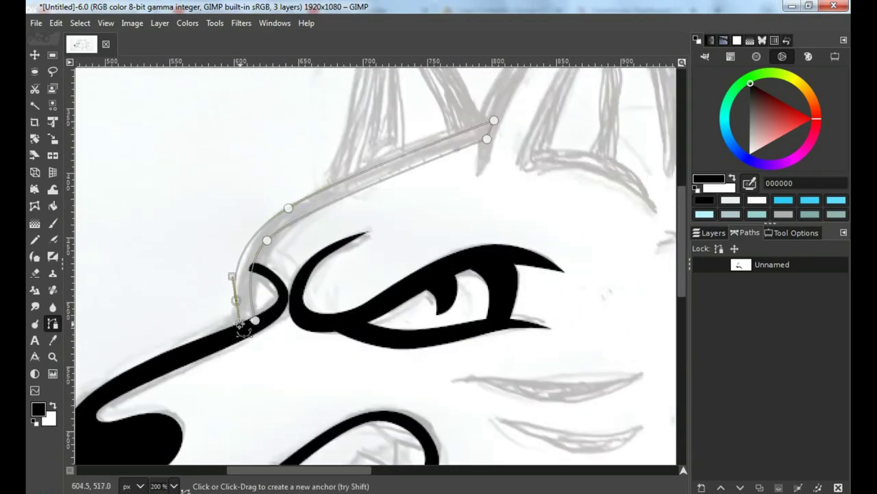
key(3)
key(minus)
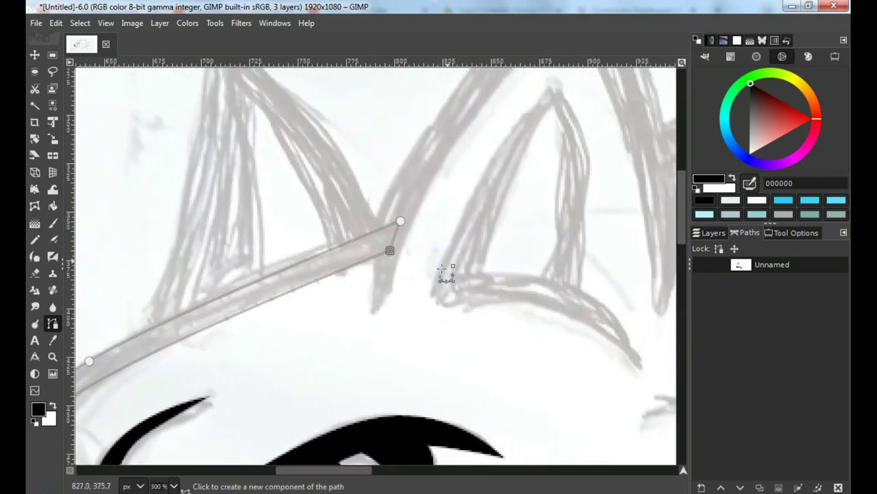
Step: Outline the first ear from base to tip and fill the path with solid black
shift+click(431, 300)
click(491, 157)
click(556, 82)
click(582, 180)
click(565, 299)
click(507, 185)
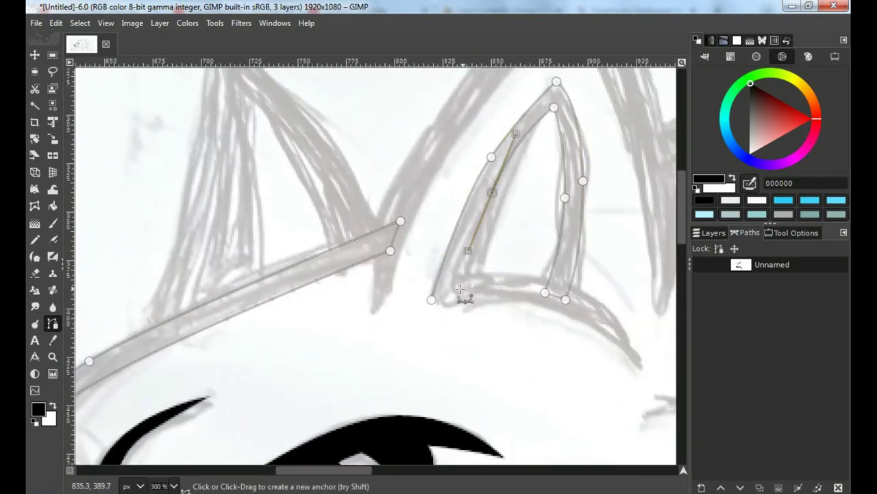
click(459, 294)
right_click(771, 260)
click(658, 274)
click(683, 324)
Step: Trace the other ear's outline with curved edges, closing it at its first anchor
key(minus)
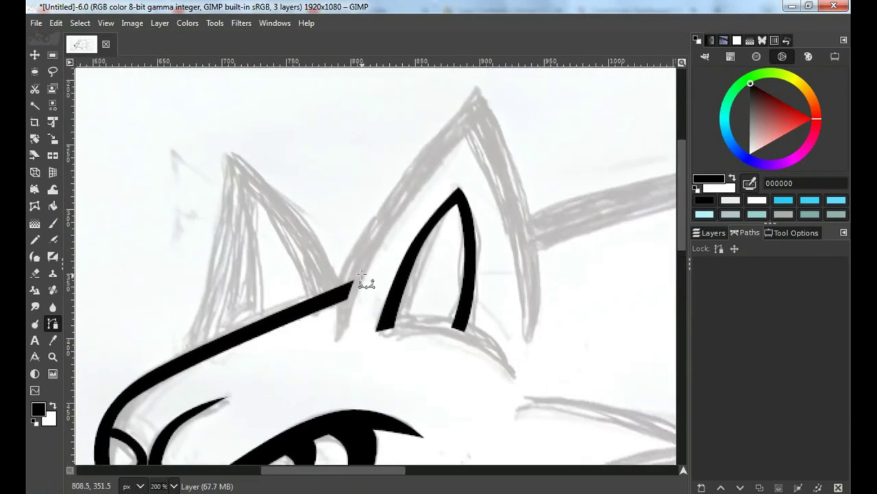
click(337, 338)
click(378, 218)
click(480, 94)
mouse_move(523, 200)
mouse_down()
mouse_move(535, 254)
mouse_move(519, 244)
mouse_up()
click(529, 347)
click(476, 126)
click(410, 201)
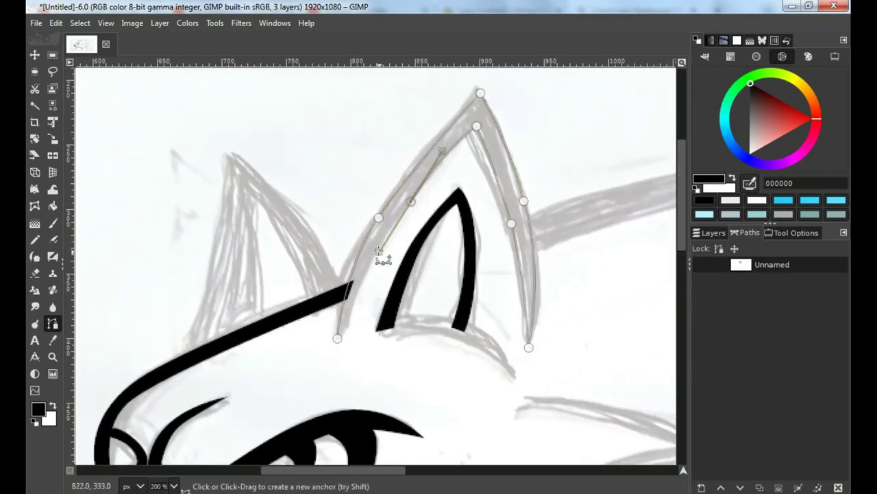
drag(364, 275, 351, 298)
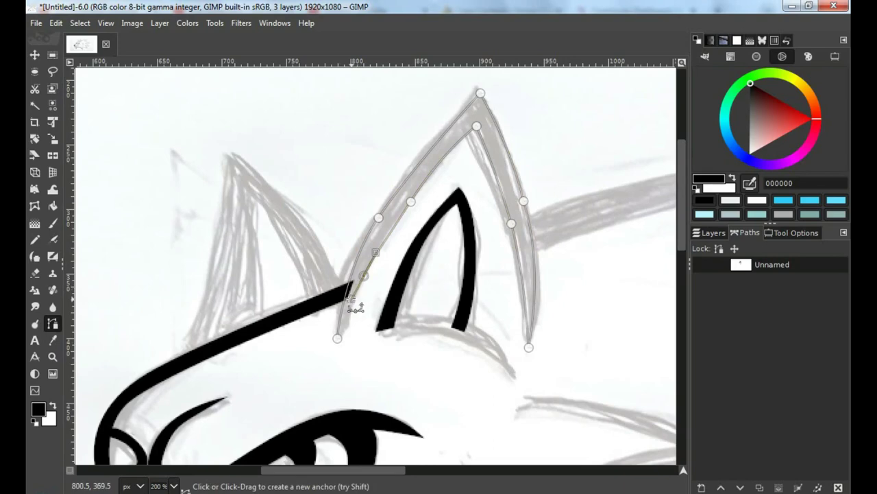
click(337, 338)
Step: Trace the curved inner-ear outline and close it
key(plus)
click(367, 304)
drag(461, 314, 541, 370)
click(552, 387)
click(454, 329)
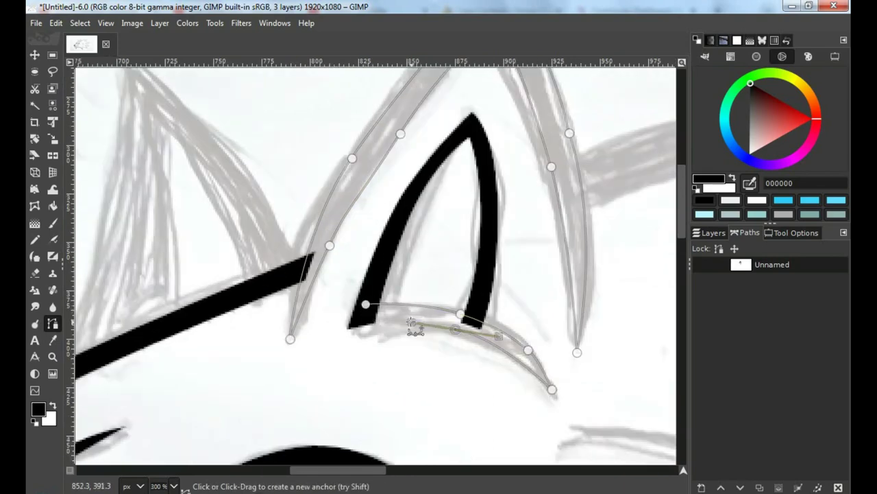
click(366, 304)
key(2)
click(241, 359)
Step: Trace the left ear outline from tip to curved base and close it
drag(274, 248, 284, 199)
click(281, 156)
click(348, 217)
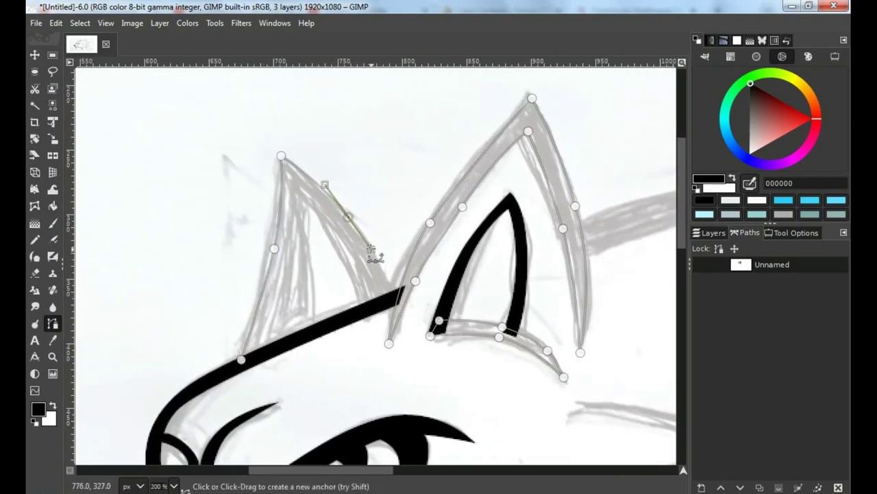
click(394, 296)
click(303, 190)
drag(293, 299, 293, 336)
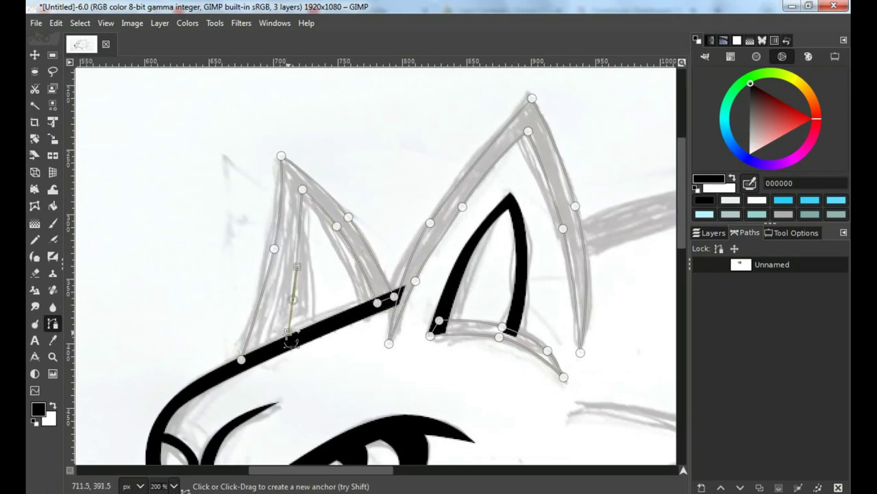
ctrl+click(243, 358)
Step: Begin tracing the upper cheek fur mark below the eye
key(3)
click(157, 266)
click(245, 265)
drag(386, 271, 431, 265)
Step: Close the upper cheek mark and trace the closed lower cheek mark
click(450, 247)
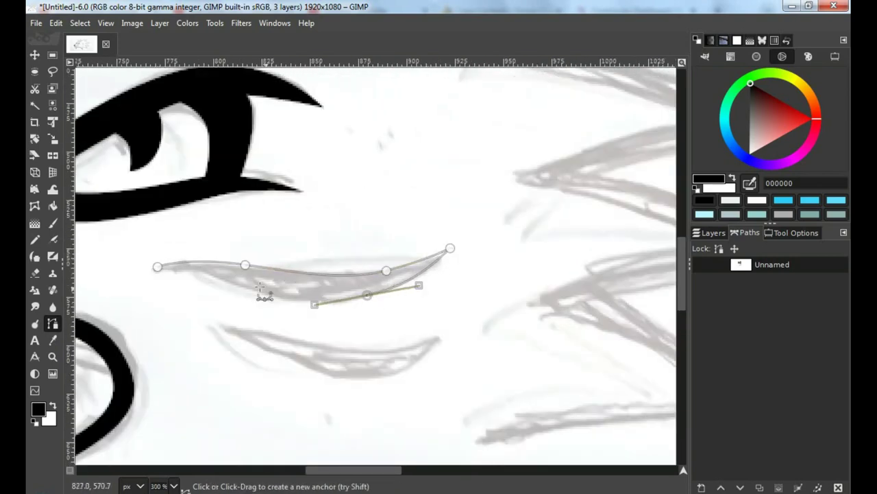
click(244, 280)
click(157, 266)
shift+click(209, 322)
click(450, 332)
click(293, 353)
click(210, 322)
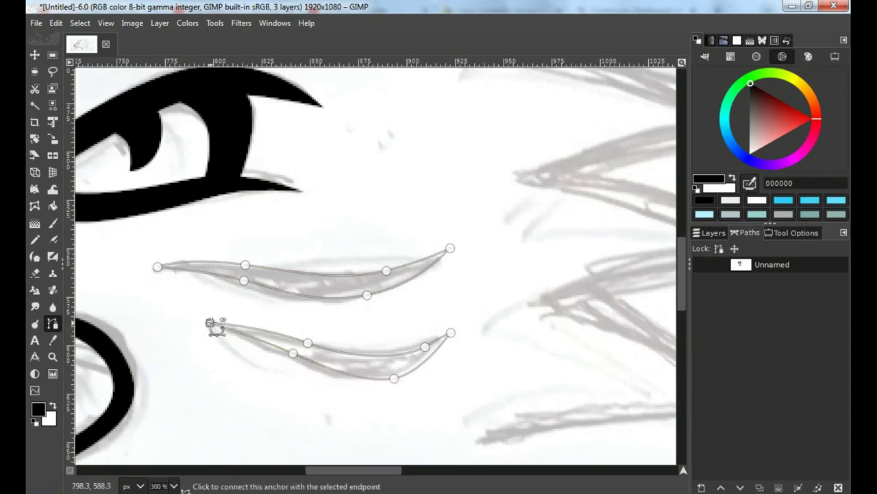
Step: Trace the upper zigzag spikes of the cheek fur
key(2)
click(392, 170)
click(531, 191)
click(606, 233)
click(474, 255)
drag(566, 278, 607, 295)
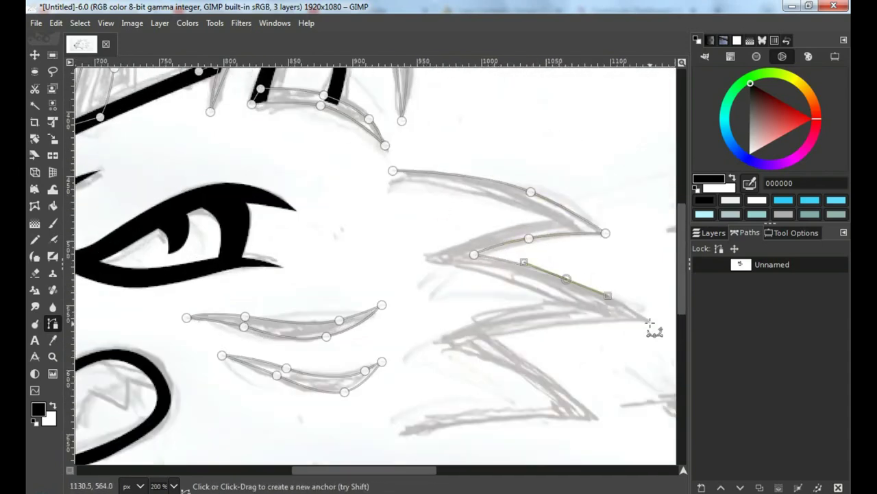
click(650, 322)
scroll(494, 333, down, 3)
Step: Finish the spiky cheek fur outline and fill the traced shapes solid black
click(515, 280)
click(562, 322)
click(357, 338)
drag(449, 313, 532, 313)
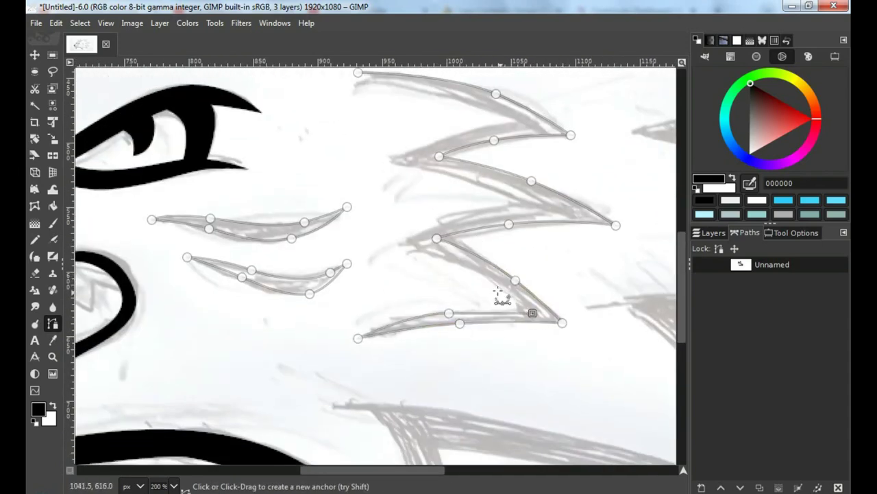
click(402, 243)
click(562, 213)
click(388, 169)
drag(473, 134, 519, 122)
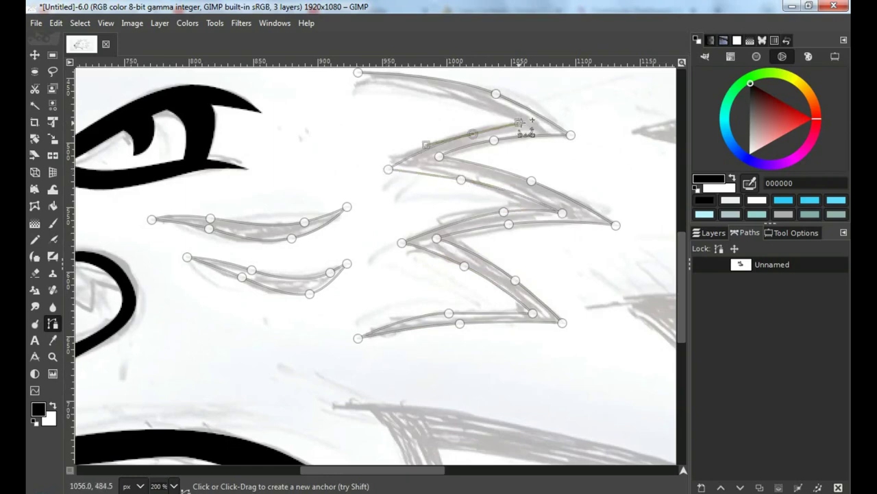
click(531, 125)
ctrl+click(357, 72)
click(681, 319)
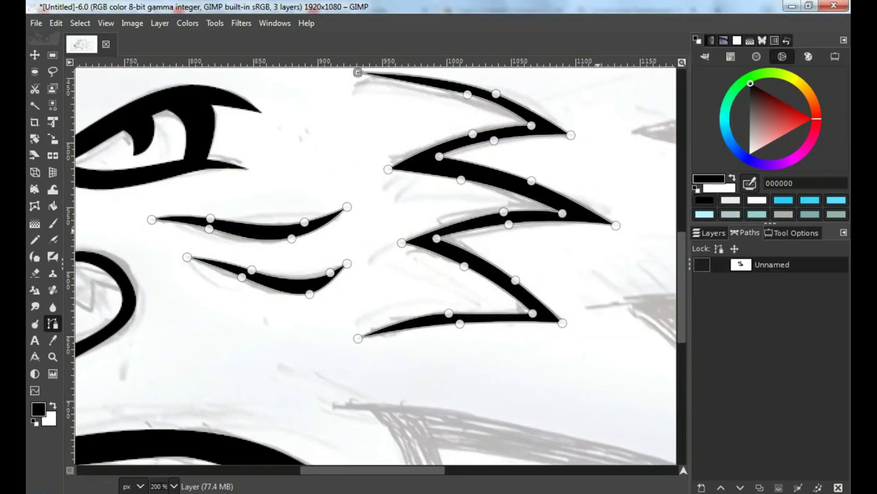
Step: Start the mane path at the ear, anchoring the first spike's tip and inner corner
key(shift+ctrl+j)
scroll(147, 196, up, 3)
click(170, 212)
click(359, 165)
click(570, 168)
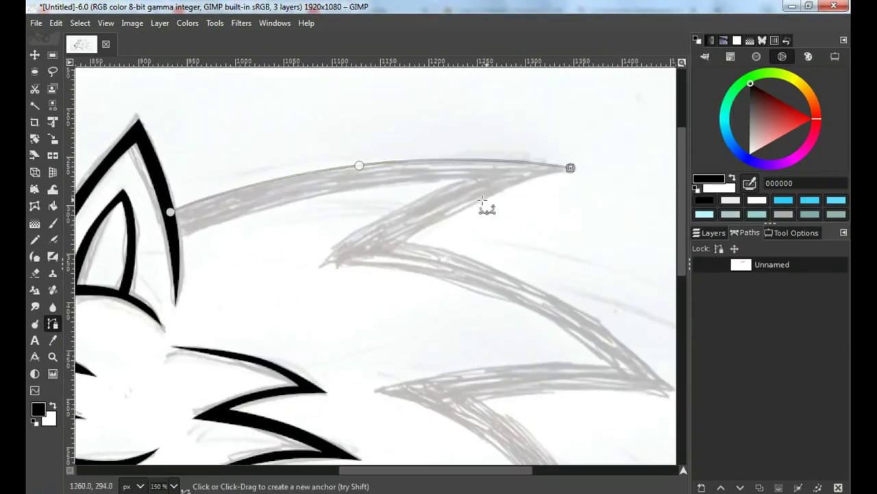
scroll(482, 201, down, 3)
click(446, 188)
click(555, 280)
scroll(555, 280, down, 3)
Step: Continue the mane outline across the next spikes down to the lowest spike
click(405, 160)
scroll(524, 270, down, 2)
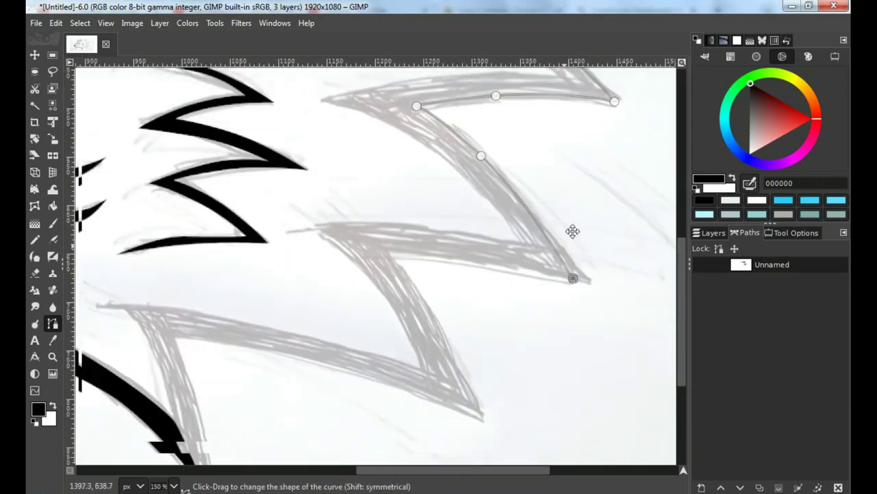
scroll(573, 231, down, 2)
click(402, 229)
click(489, 388)
scroll(490, 388, down, 2)
click(411, 250)
click(274, 228)
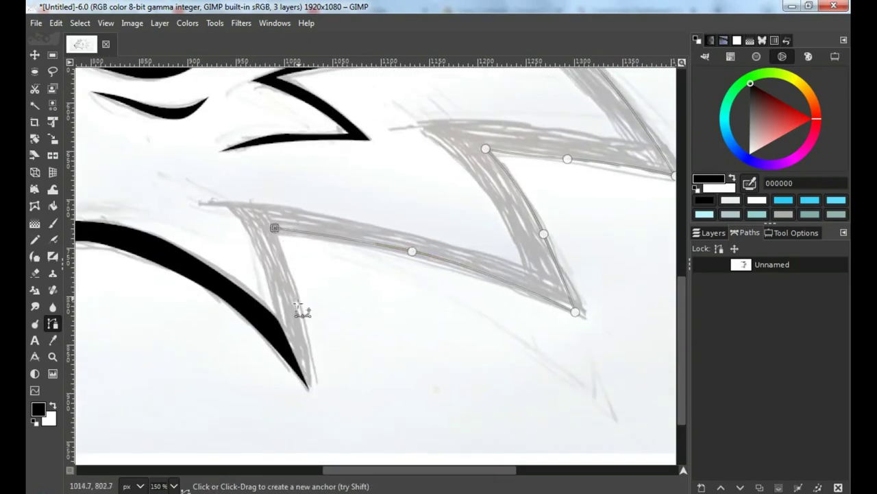
click(274, 323)
click(536, 277)
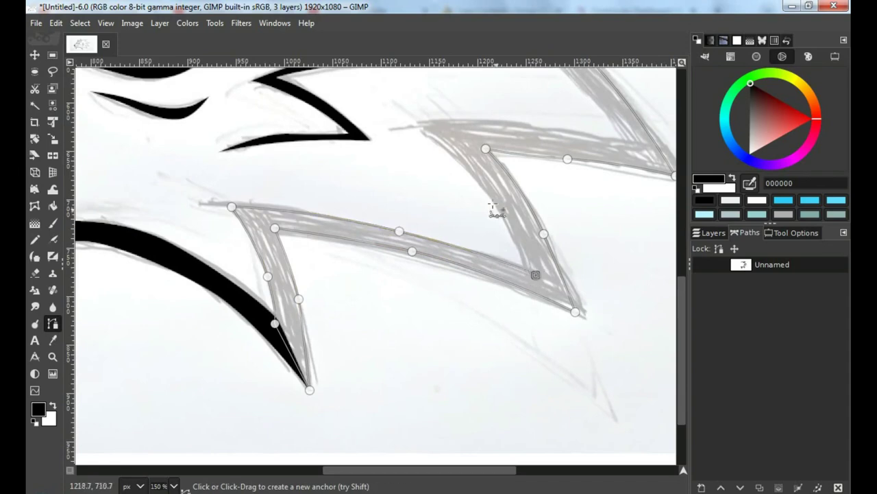
click(425, 131)
Step: Trace the mane's inner edge back to the ear and fill the outline black
scroll(425, 131, up, 3)
scroll(425, 130, right, 2)
click(542, 274)
click(421, 127)
scroll(371, 122, up, 3)
scroll(371, 121, right, 1)
click(303, 253)
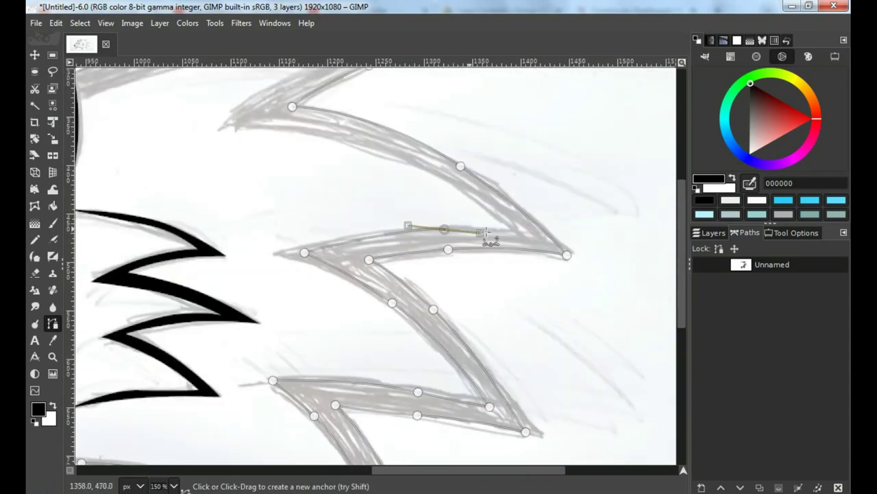
click(445, 229)
click(404, 159)
click(292, 107)
scroll(256, 123, up, 3)
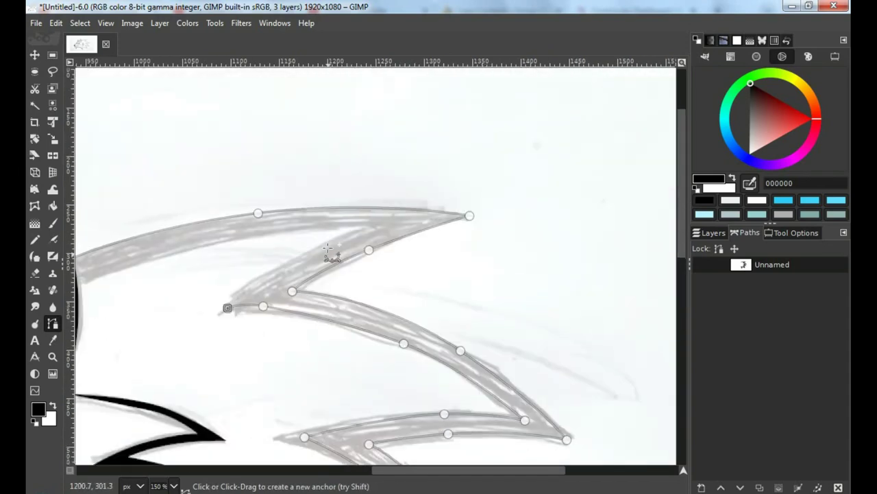
scroll(329, 247, left, 3)
drag(438, 224, 348, 241)
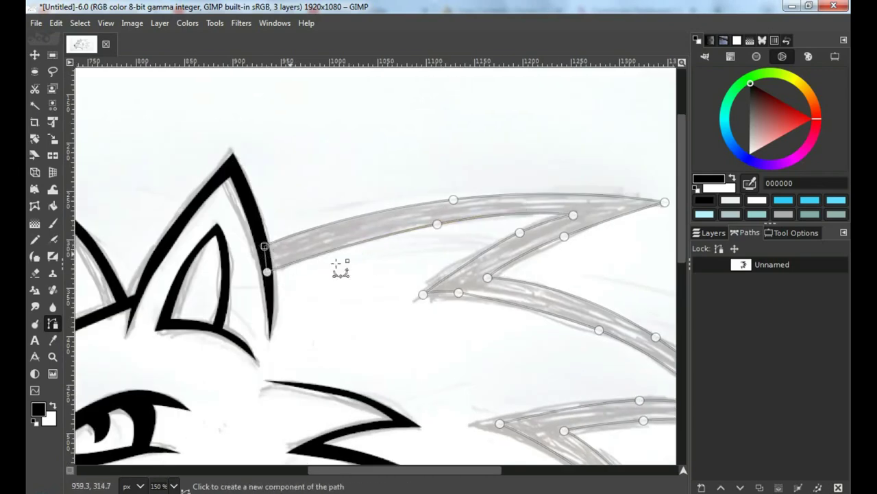
click(720, 313)
key(shift+2)
Step: Trace the teeth zigzag, fill it black, then delete the used path
key(3)
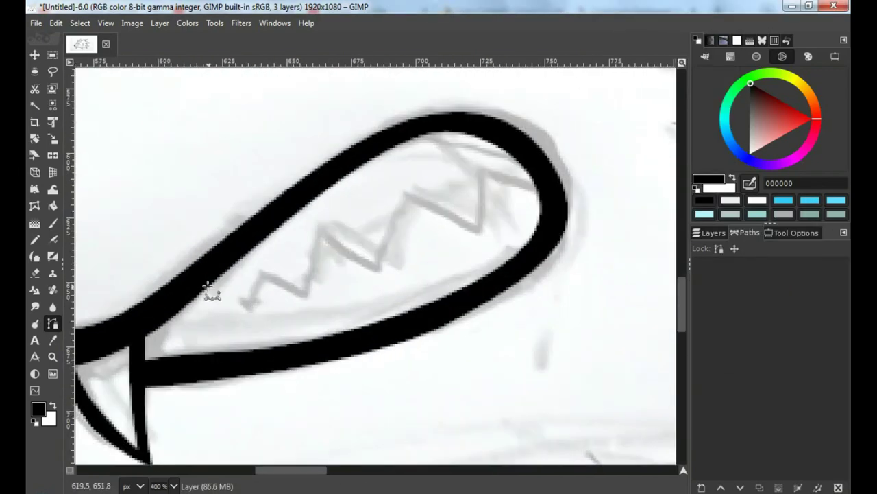
drag(212, 279, 237, 309)
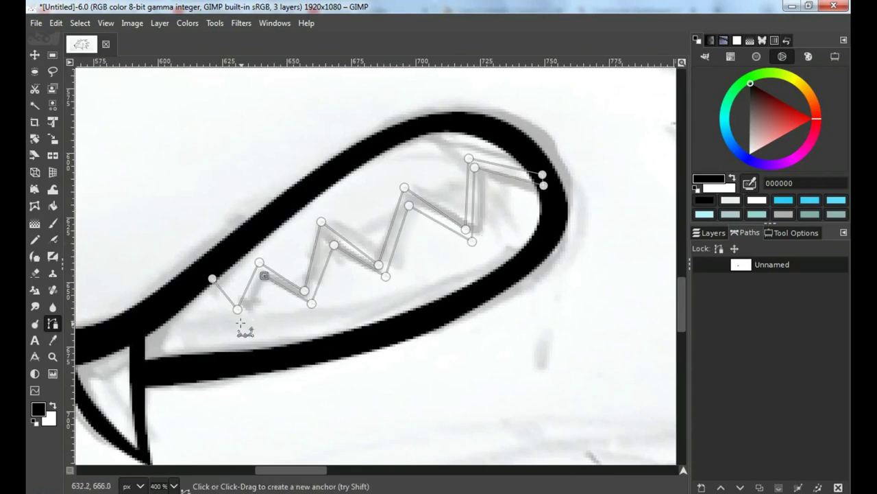
click(199, 284)
click(472, 243)
right_click(754, 265)
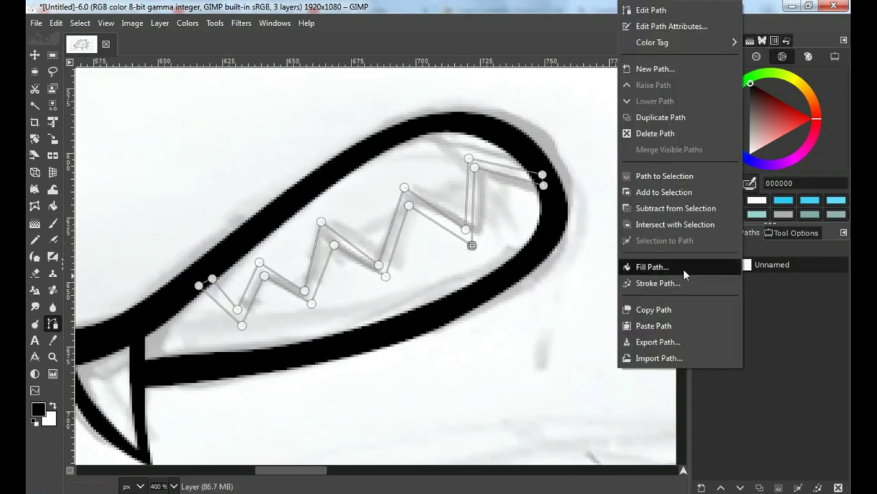
click(656, 265)
key(Return)
click(839, 487)
Step: Trace the small eye detail and fill it black
key(shift+ctrl+j)
scroll(273, 229, up, 4)
click(268, 157)
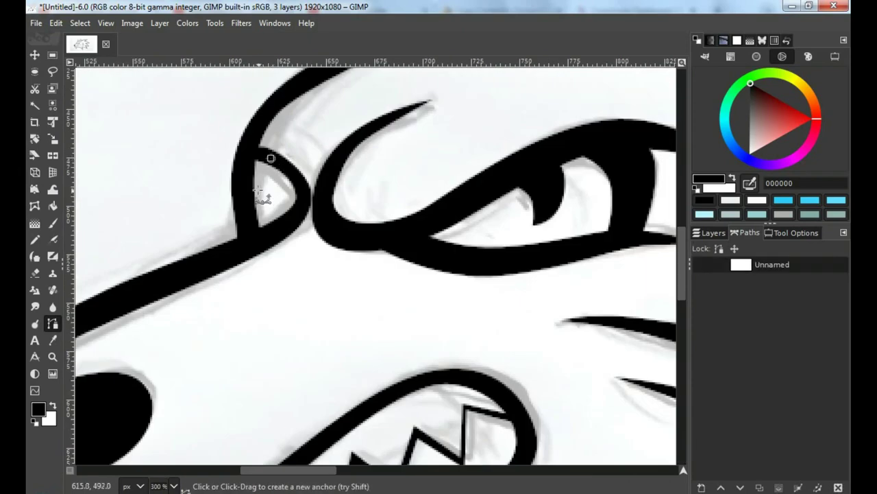
click(242, 182)
right_click(754, 265)
click(707, 333)
key(shift+ctrl+j)
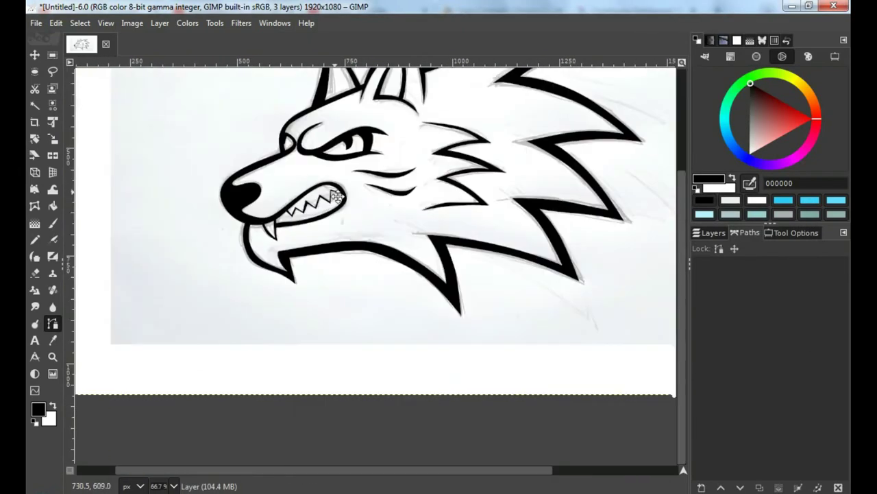
click(716, 234)
Step: Add a new transparent layer above the sketch photo and make Layer #1 active
click(775, 315)
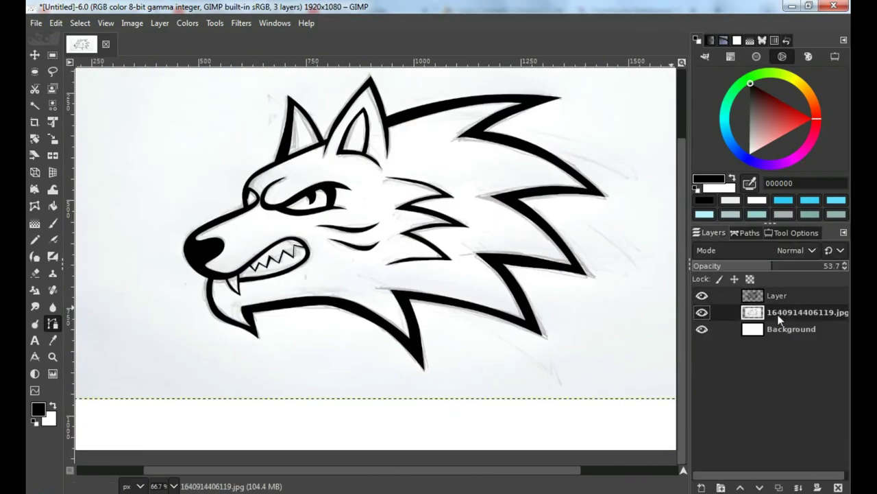
click(701, 488)
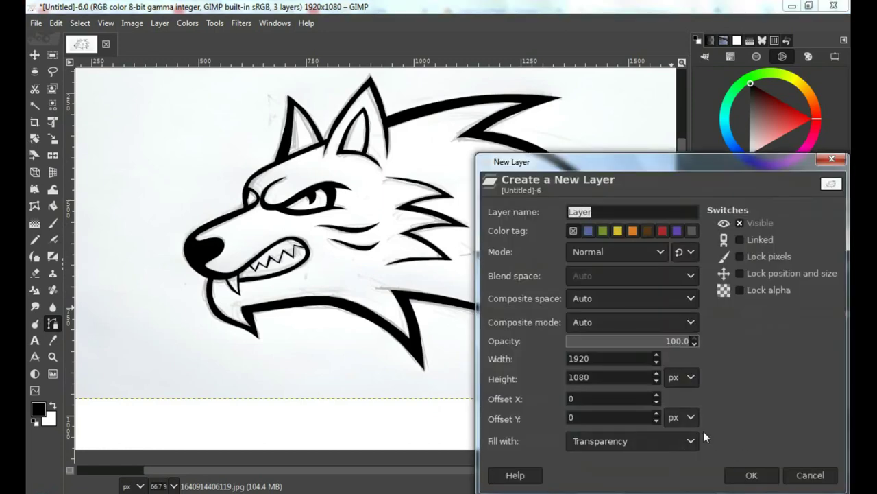
click(747, 475)
click(783, 297)
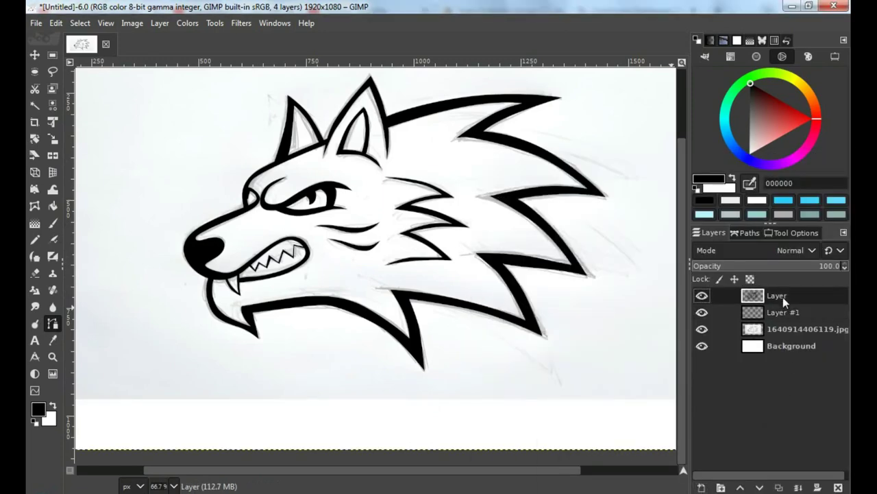
click(783, 312)
Step: Select the wolf region by colour and grow the selection by 5 px
ctrl+scroll(372, 243, up, 1)
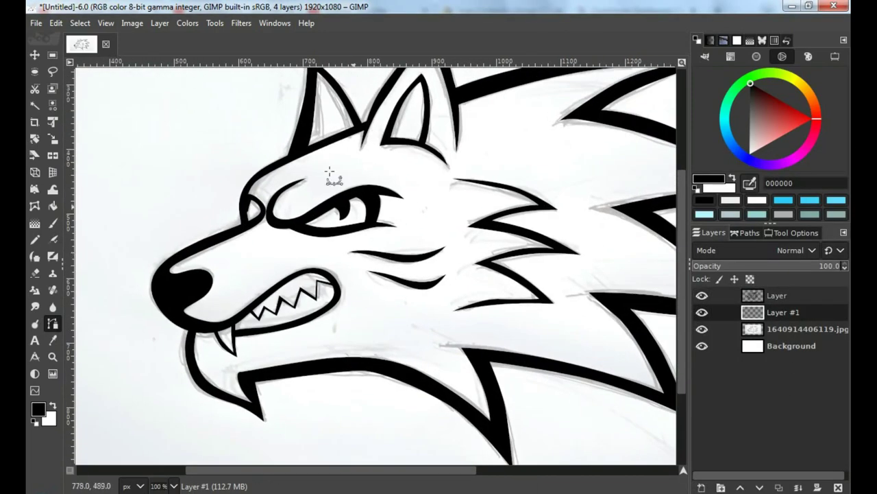
click(35, 102)
click(431, 182)
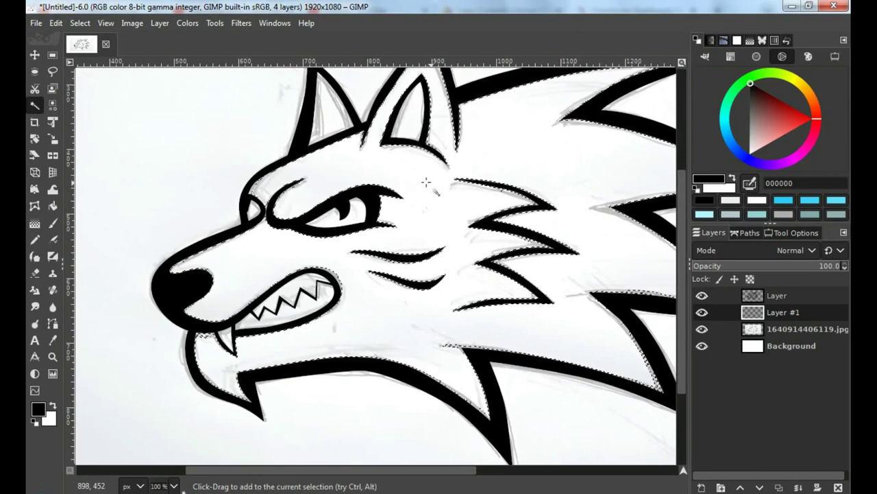
click(80, 22)
click(110, 213)
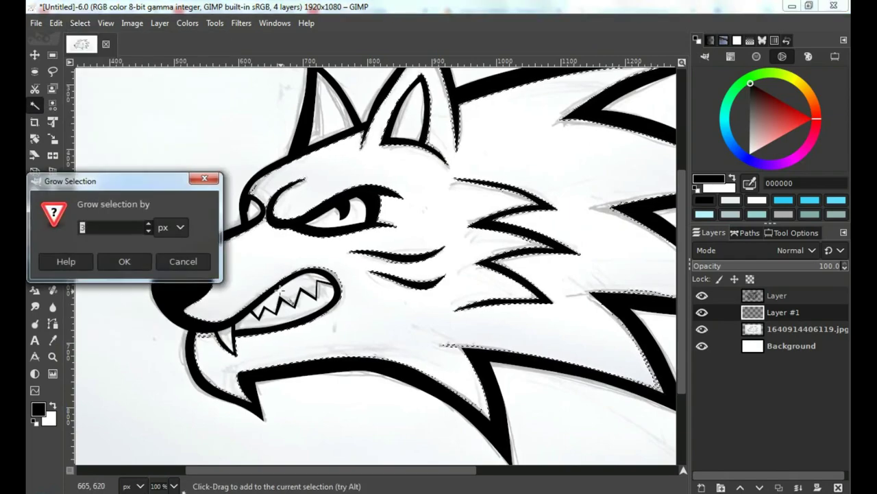
ctrl+scroll(284, 281, up, 2)
text(5)
click(124, 261)
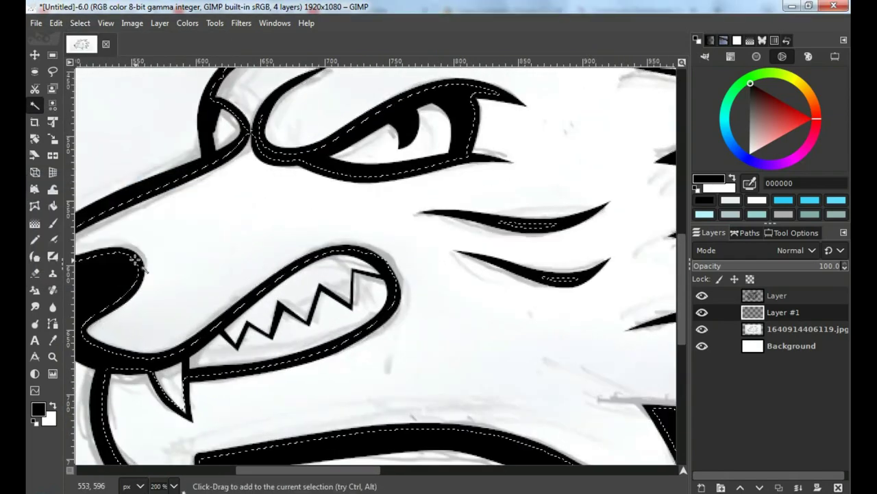
ctrl+scroll(110, 166, down, 2)
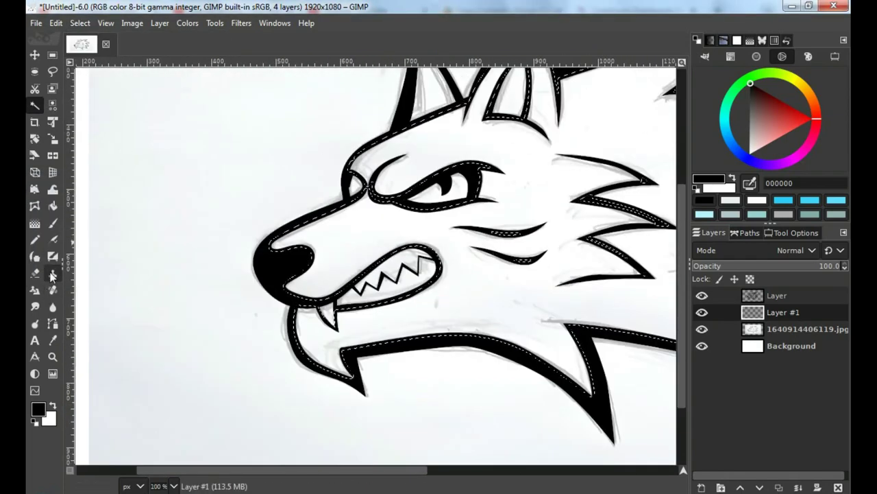
click(54, 208)
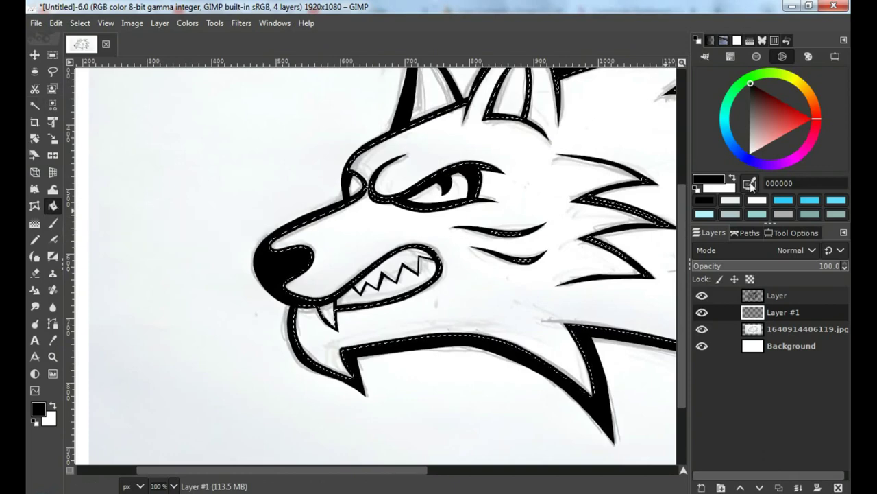
Step: Bucket-fill the selected wolf head with orange, then refill it with the yellower amber eca300
click(808, 92)
click(797, 91)
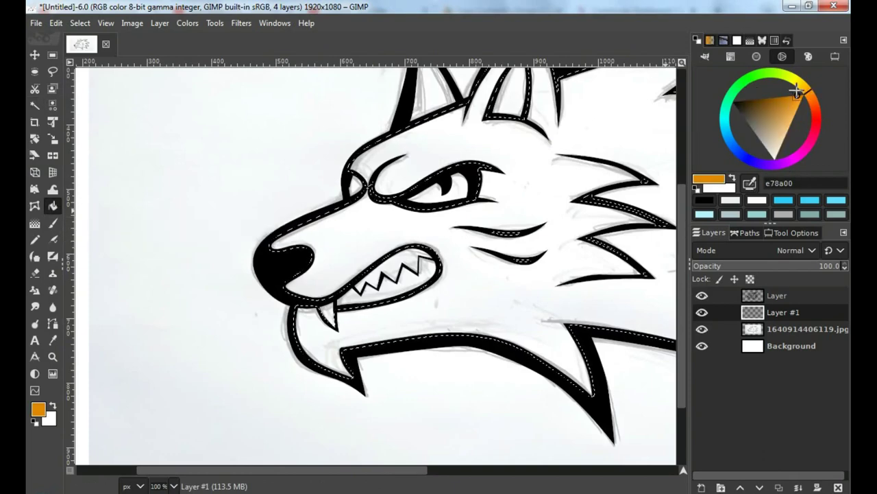
click(540, 181)
ctrl+scroll(411, 218, down, 2)
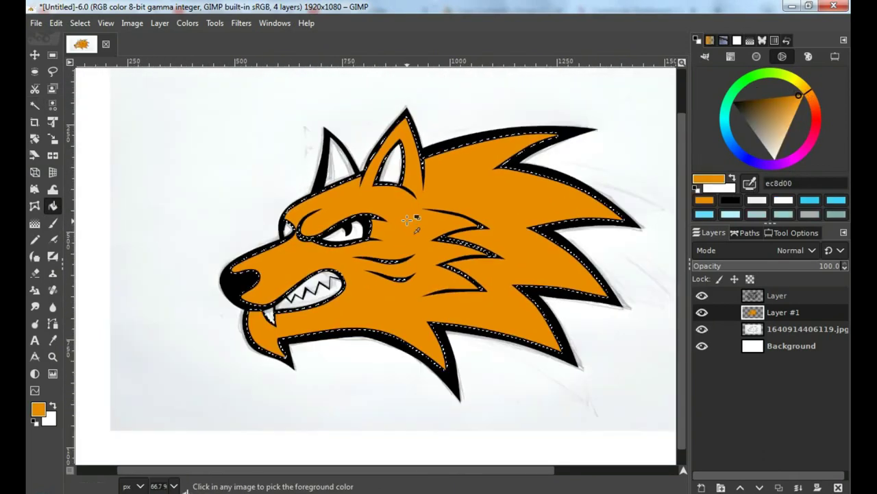
ctrl+scroll(411, 218, up, 1)
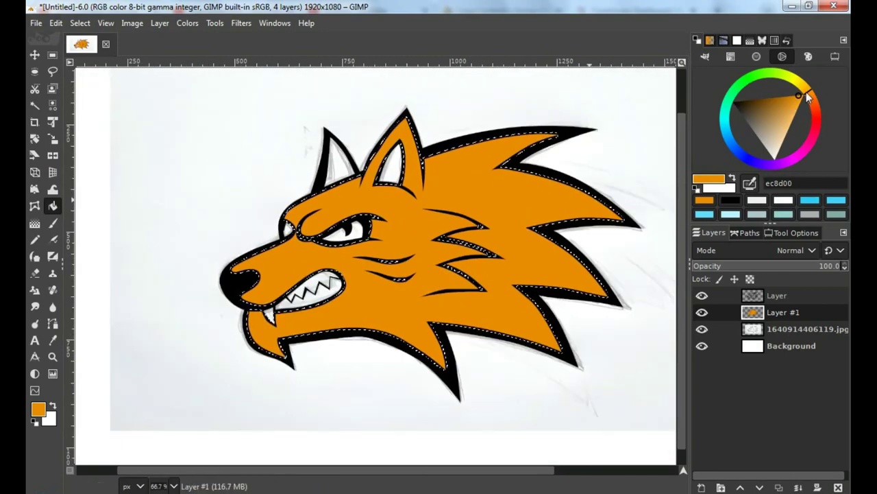
click(806, 91)
click(466, 246)
ctrl+scroll(402, 196, up, 1)
ctrl+scroll(401, 196, down, 1)
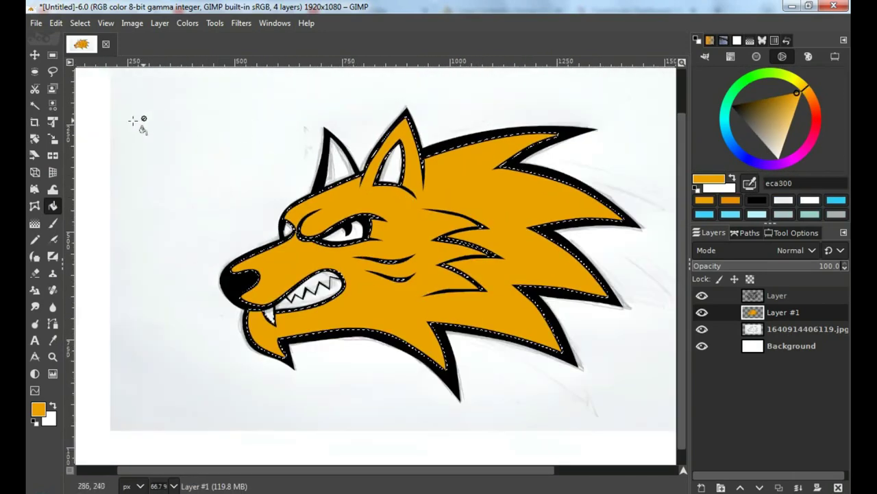
Step: Switch to the Paths tool and place the first anchor at the wolf's nose
click(53, 323)
ctrl+scroll(360, 285, up, 1)
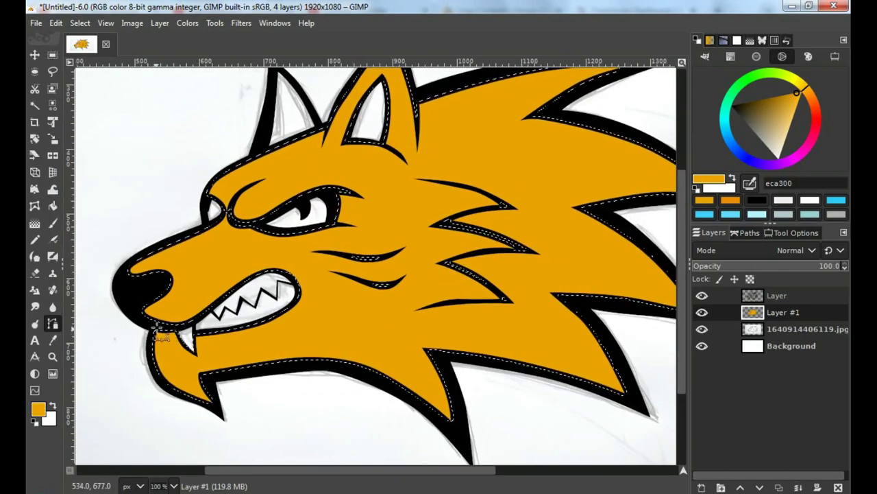
ctrl+scroll(159, 334, down, 1)
ctrl+scroll(233, 346, up, 1)
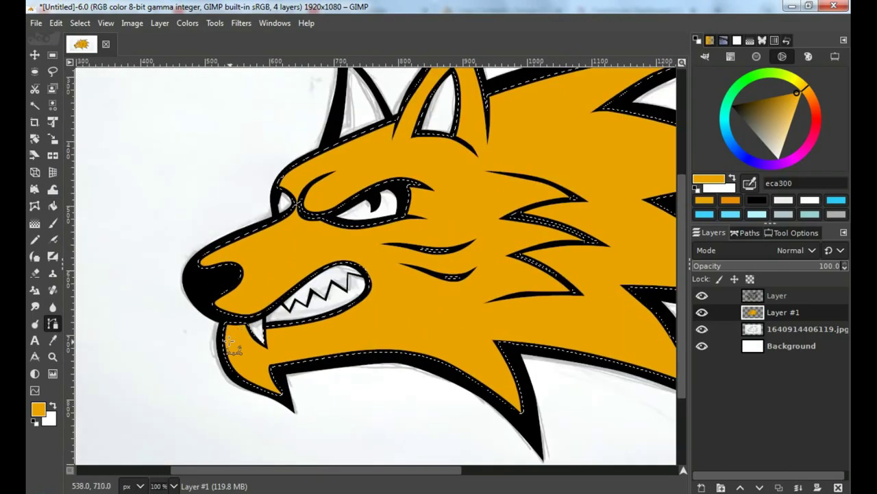
click(211, 277)
Step: Trace the path from the nose along the top of the muzzle to under the eye
drag(259, 281, 291, 256)
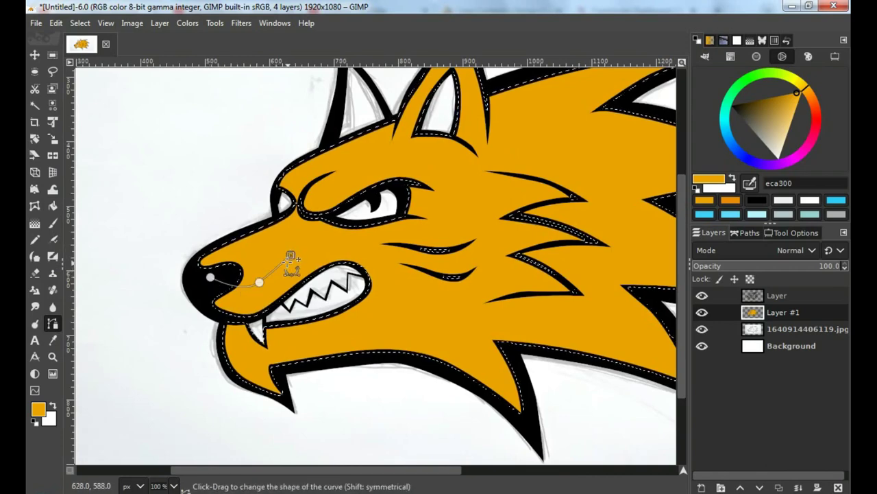
click(313, 244)
click(336, 240)
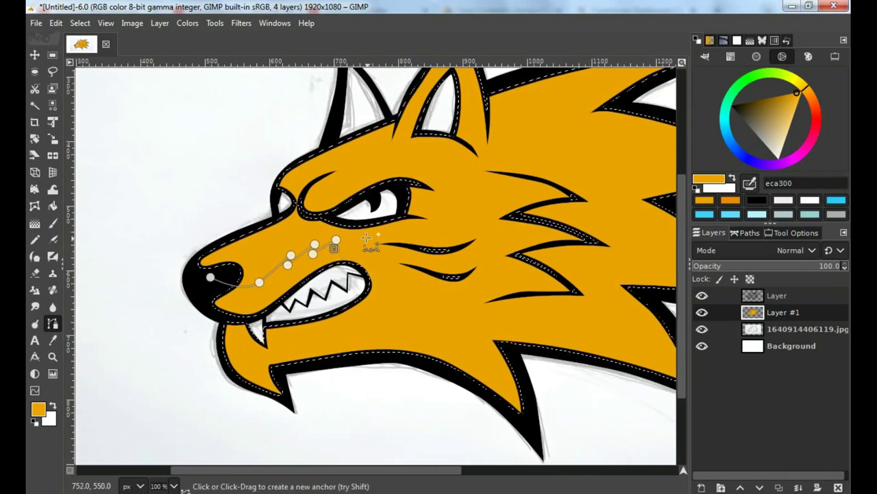
click(366, 237)
ctrl+scroll(412, 236, up, 1)
click(387, 230)
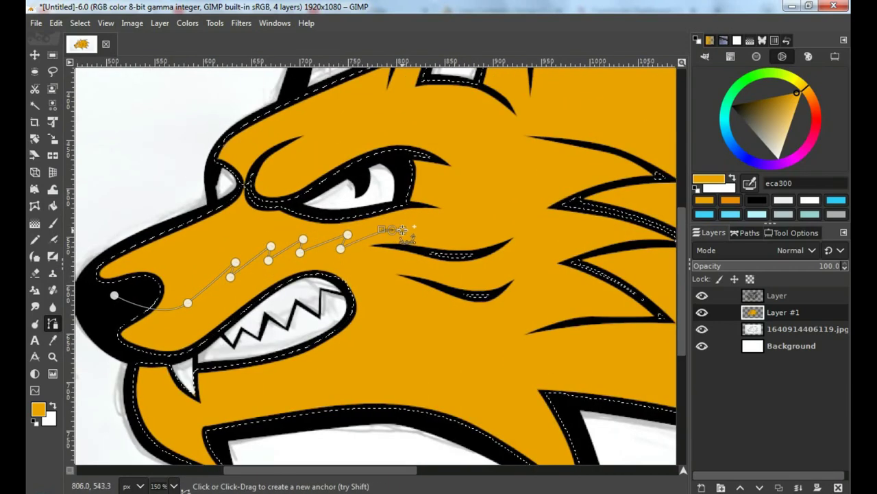
click(435, 219)
click(451, 206)
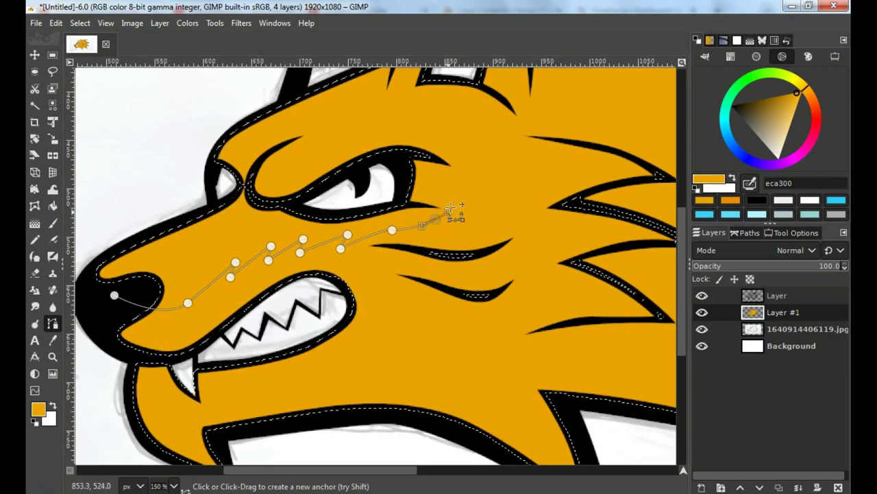
Step: Extend the path zigzagging along the upper and lower cheek fur strokes
click(515, 213)
click(486, 256)
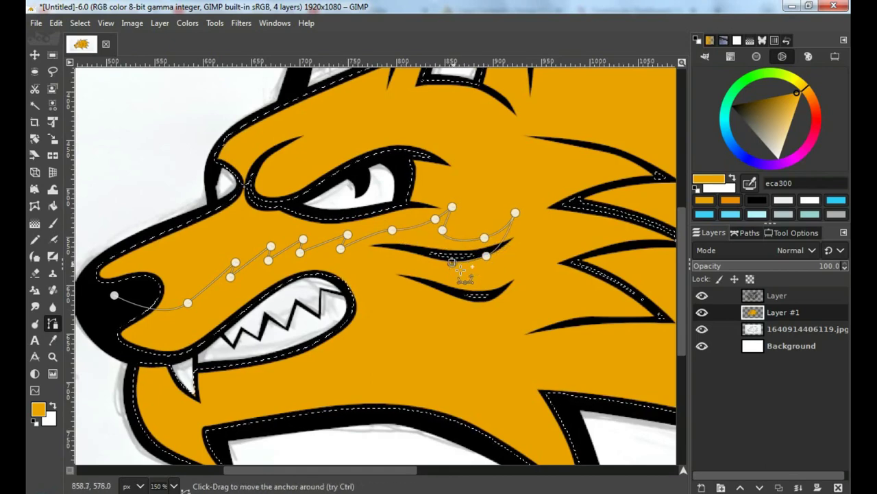
click(526, 248)
click(490, 277)
click(467, 296)
click(495, 295)
click(531, 297)
click(494, 316)
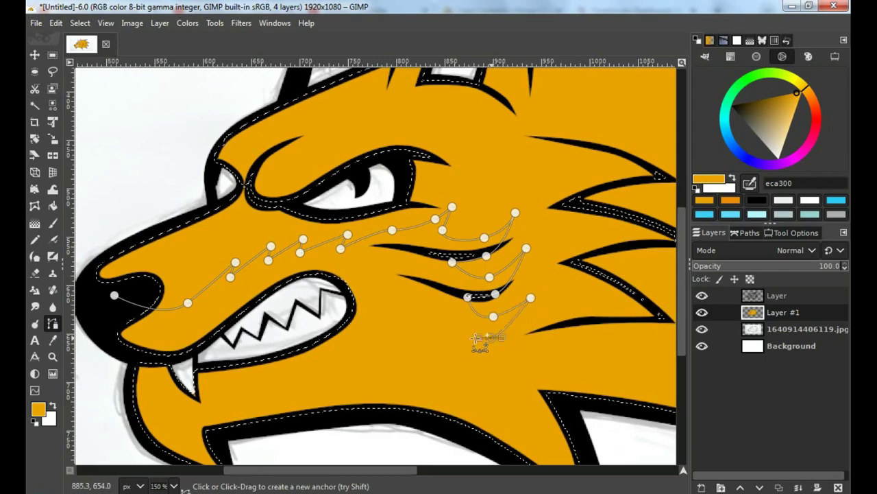
Step: Carry the path around the jaw and up the left side, closing it at the nose
click(491, 337)
click(449, 341)
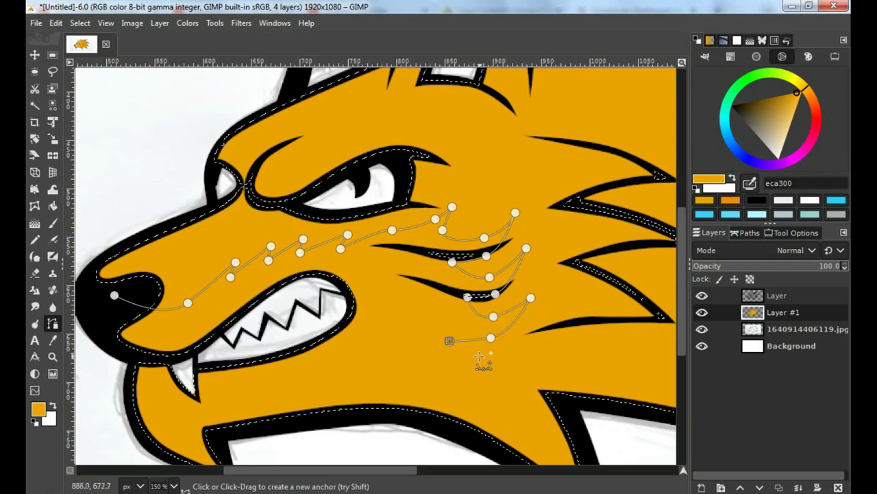
click(517, 404)
drag(470, 386, 437, 377)
scroll(507, 302, down, 3)
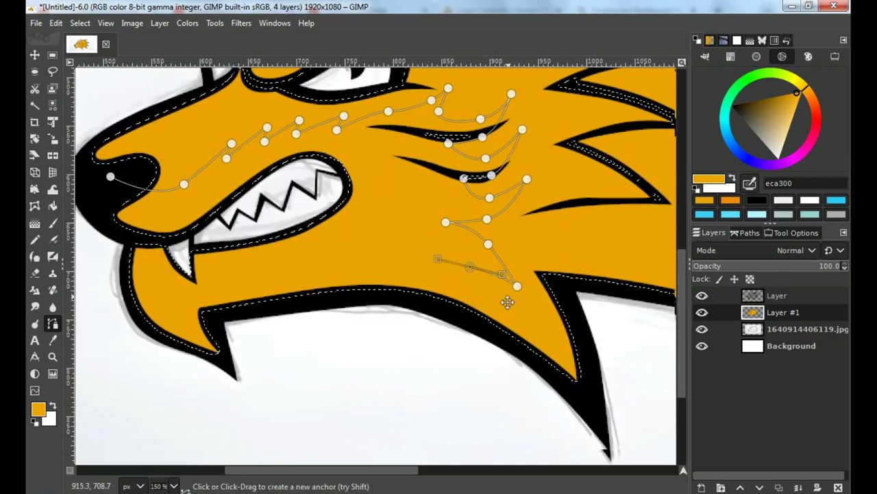
click(429, 263)
drag(501, 312, 521, 336)
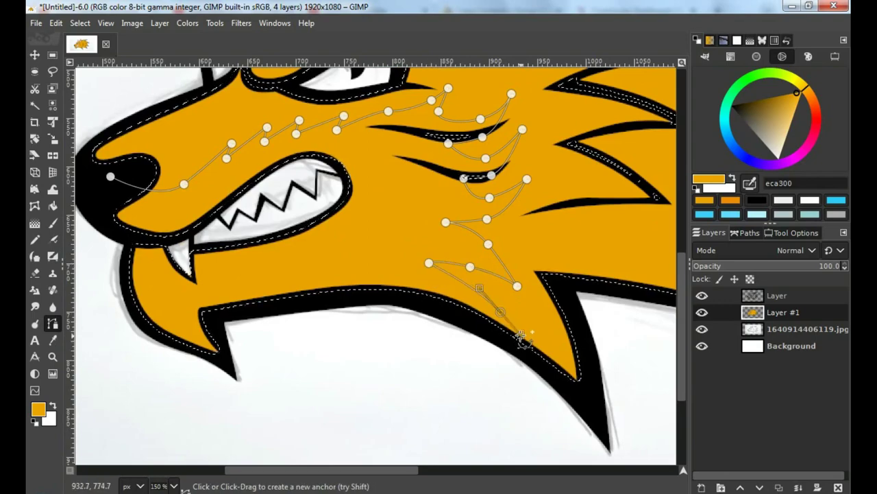
click(522, 345)
click(297, 396)
click(161, 401)
click(100, 337)
click(90, 236)
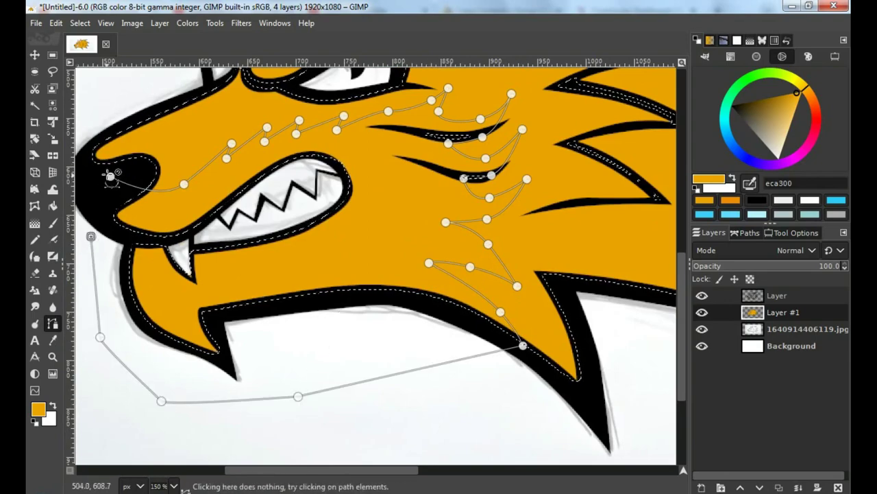
ctrl+click(110, 176)
Step: Start a second outline at the top of the mane and trace down along its spikes
scroll(302, 274, down, 1)
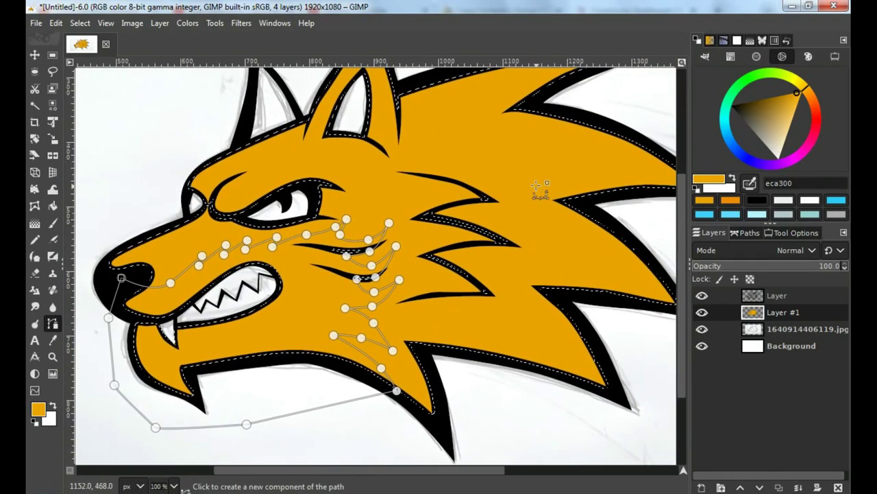
scroll(537, 185, up, 3)
scroll(536, 185, right, 2)
click(580, 132)
drag(514, 143, 475, 172)
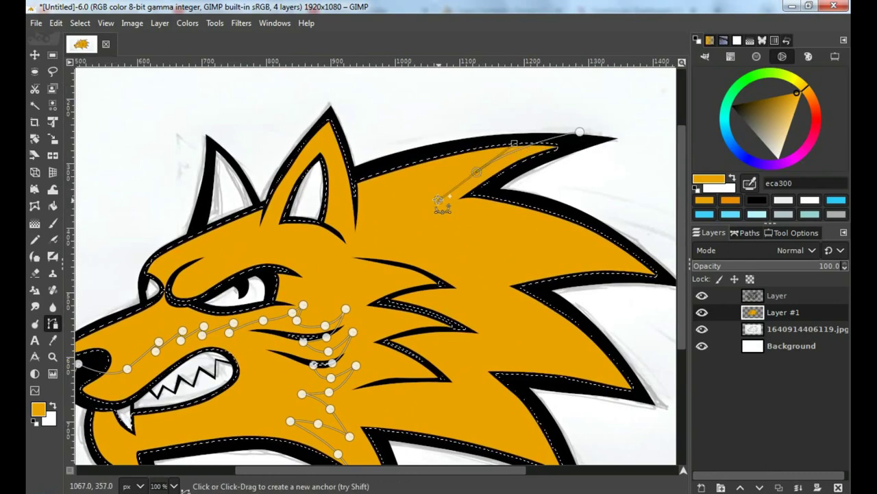
click(428, 214)
click(543, 222)
click(631, 259)
mouse_move(546, 261)
mouse_down()
mouse_move(511, 271)
mouse_move(490, 264)
mouse_up()
scroll(511, 271, down, 3)
click(482, 166)
click(545, 208)
click(589, 248)
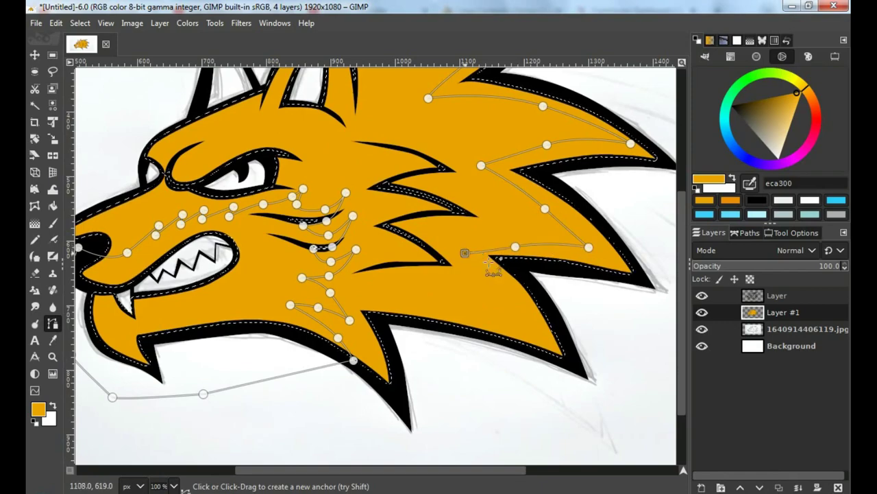
Step: Trace the lower and back mane and join the outline back to its start
click(519, 301)
click(536, 332)
click(467, 314)
drag(368, 313, 505, 402)
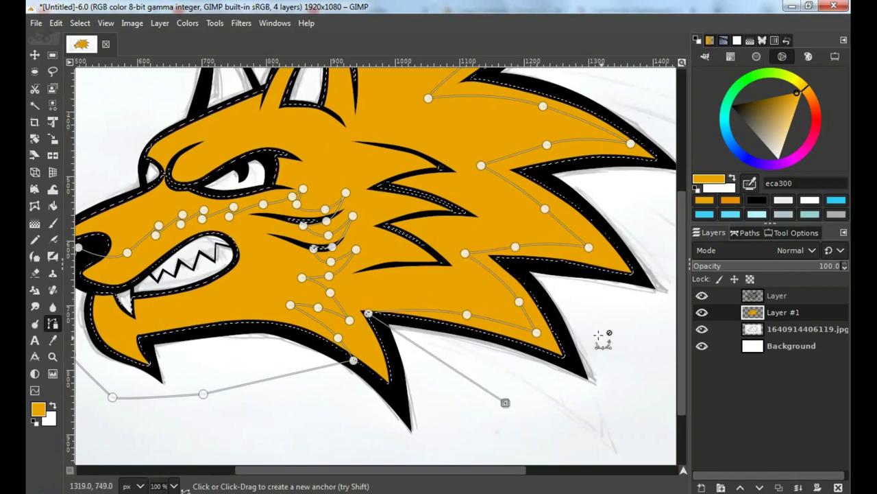
key(minus)
key(minus)
click(539, 338)
click(569, 230)
click(534, 160)
click(478, 175)
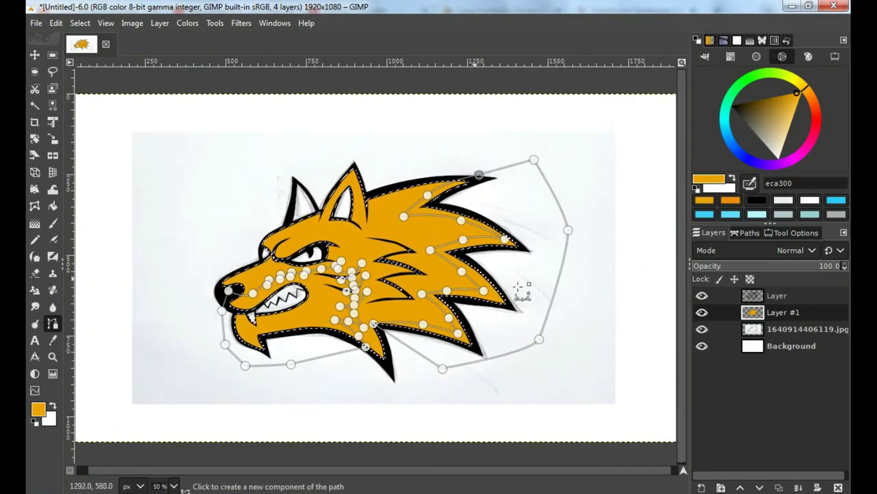
Step: Convert the Unnamed traced path into a selection from the Paths list
right_click(759, 314)
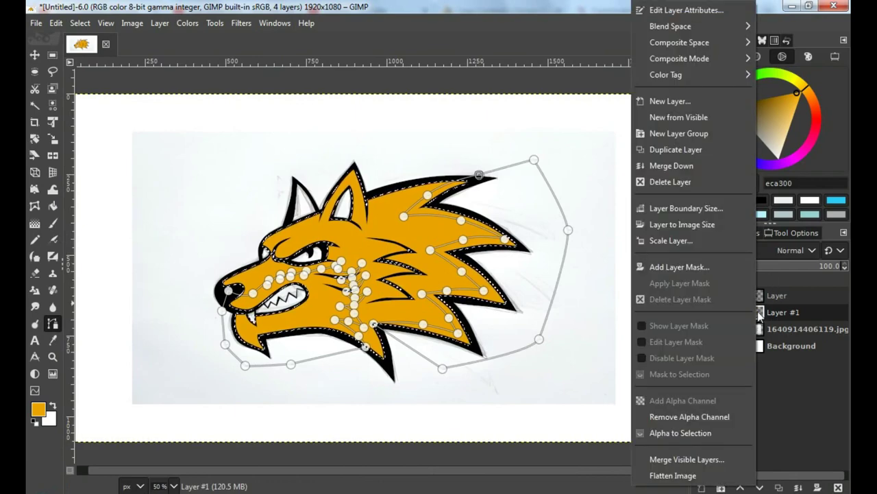
click(754, 231)
click(752, 233)
right_click(771, 265)
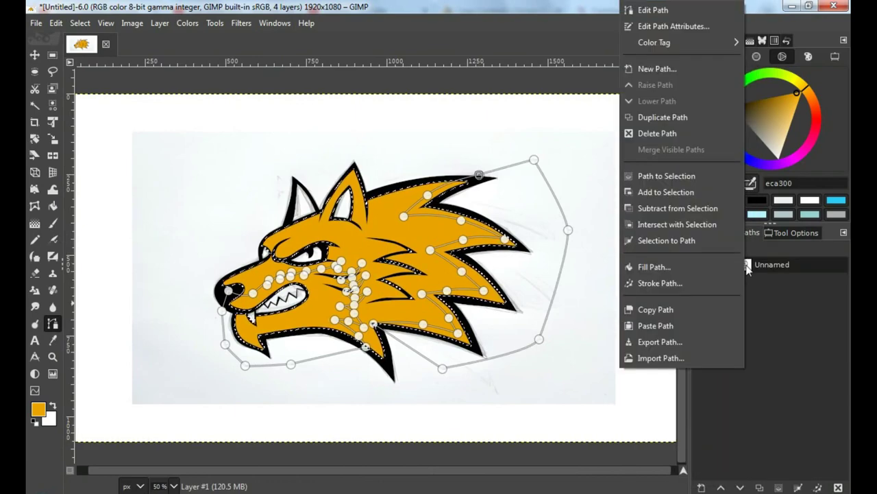
click(668, 230)
key(1)
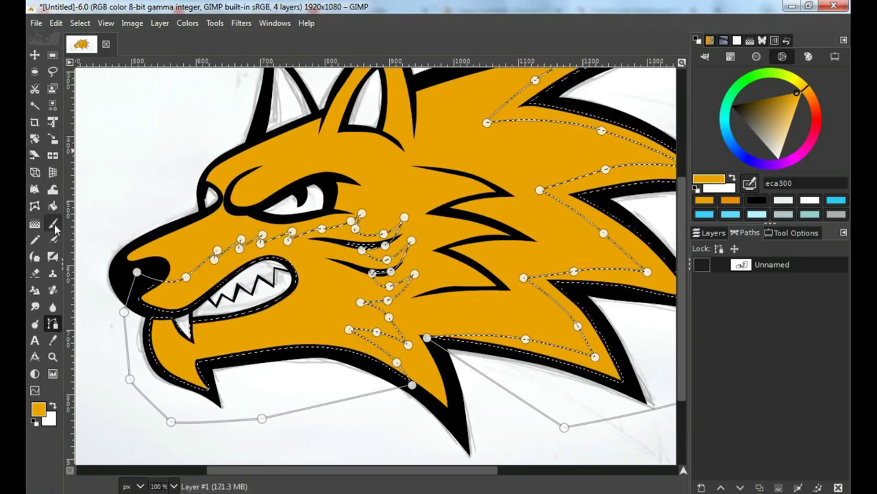
Step: Fill the selected highlight areas with light orange ffcc5a
click(53, 205)
click(791, 116)
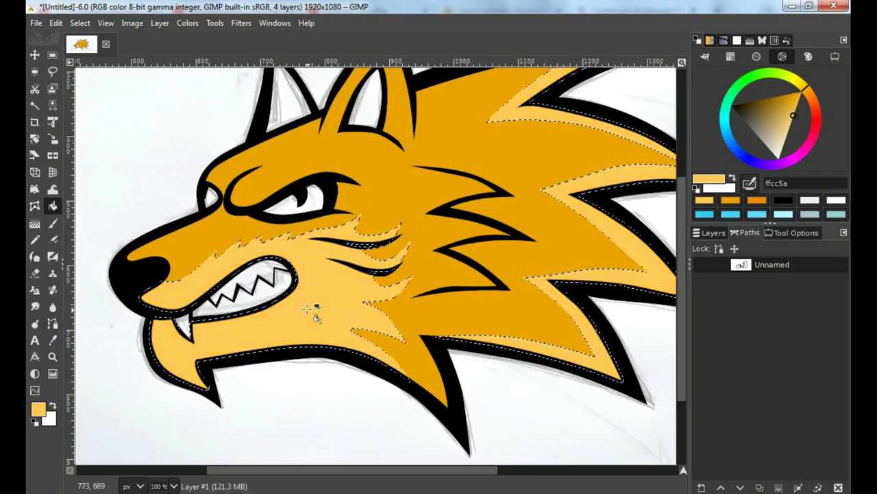
click(313, 307)
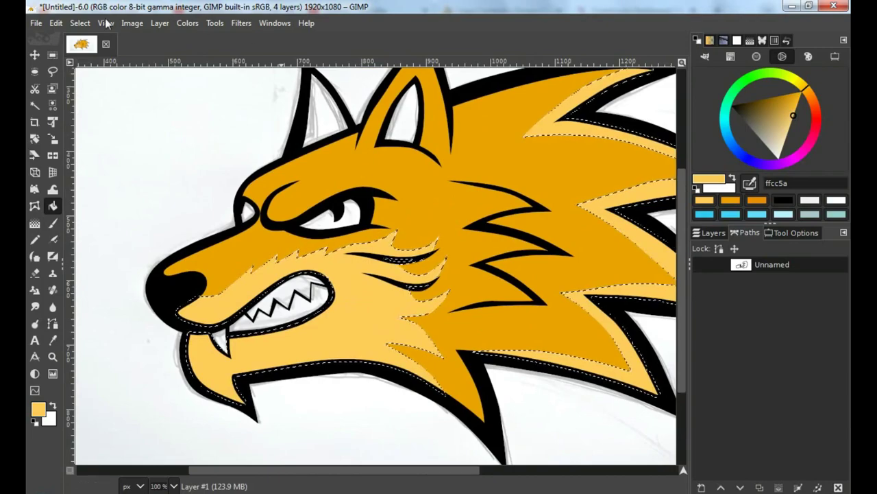
Step: Clear the selection with Select > None
click(80, 23)
click(117, 63)
scroll(415, 159, down, 2)
scroll(415, 159, up, 1)
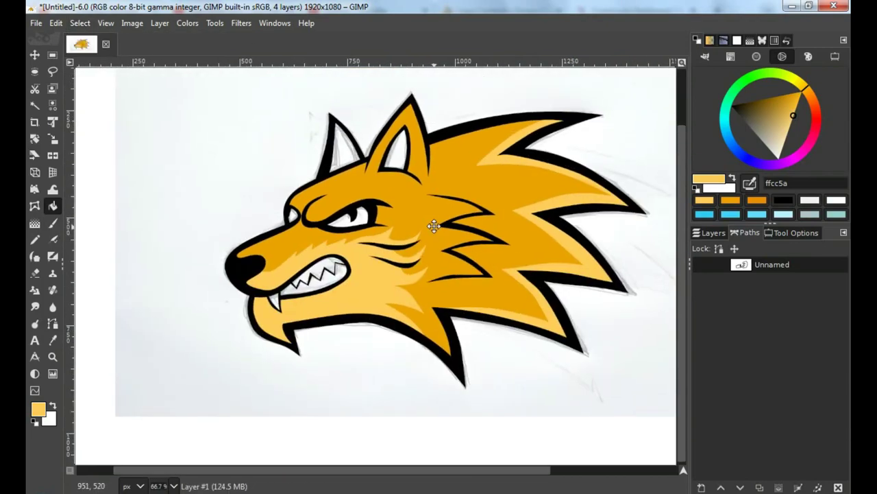
scroll(437, 229, up, 1)
scroll(439, 214, up, 1)
Step: Fuzzy-select the inner left ear and grow the selection outward
scroll(310, 170, down, 1)
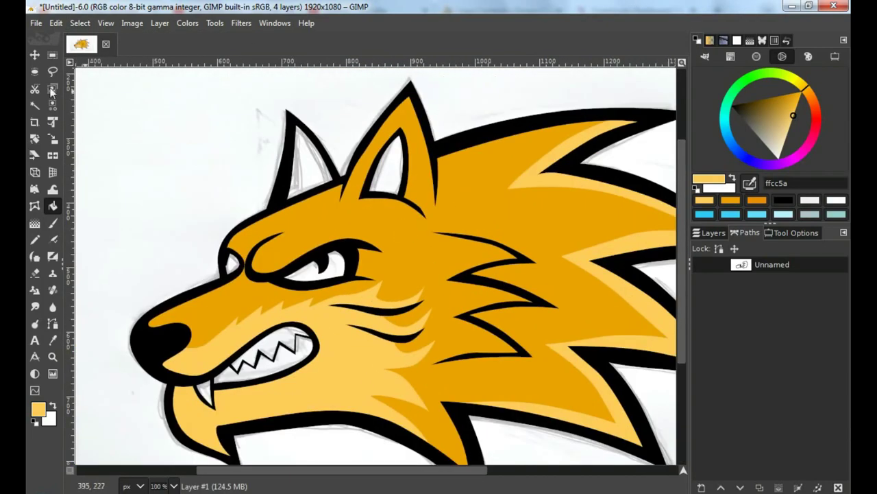
key(u)
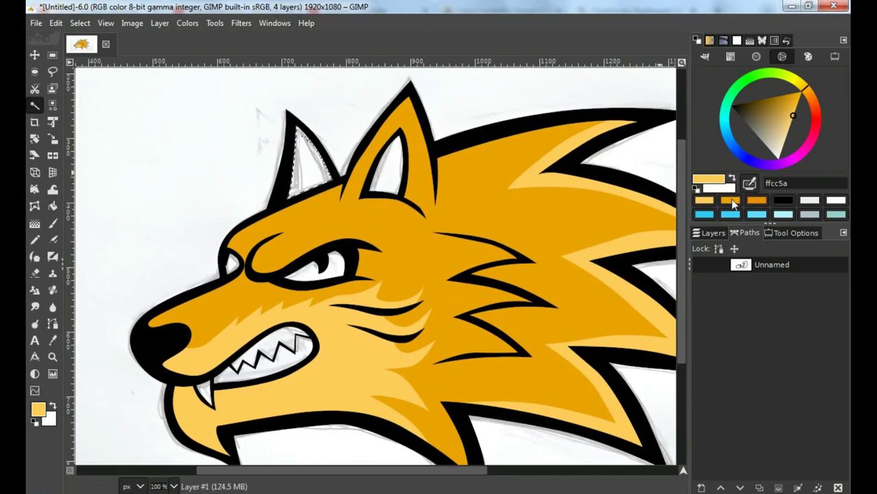
scroll(302, 147, up, 3)
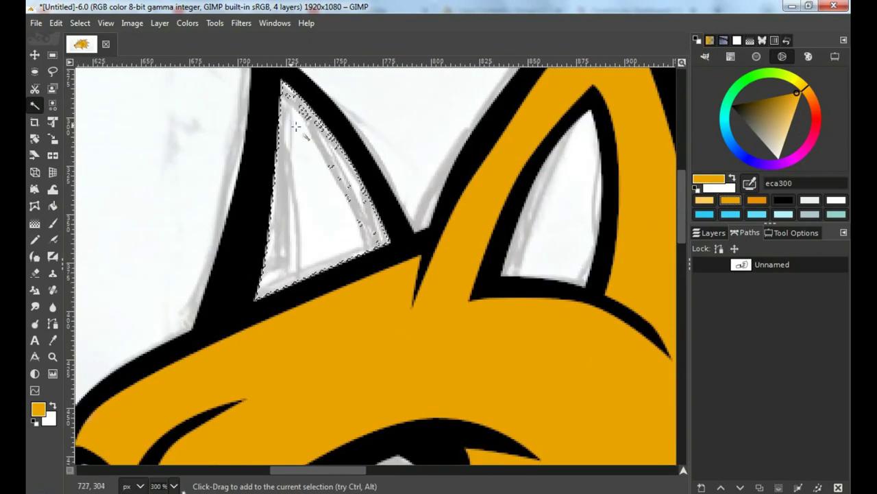
click(713, 233)
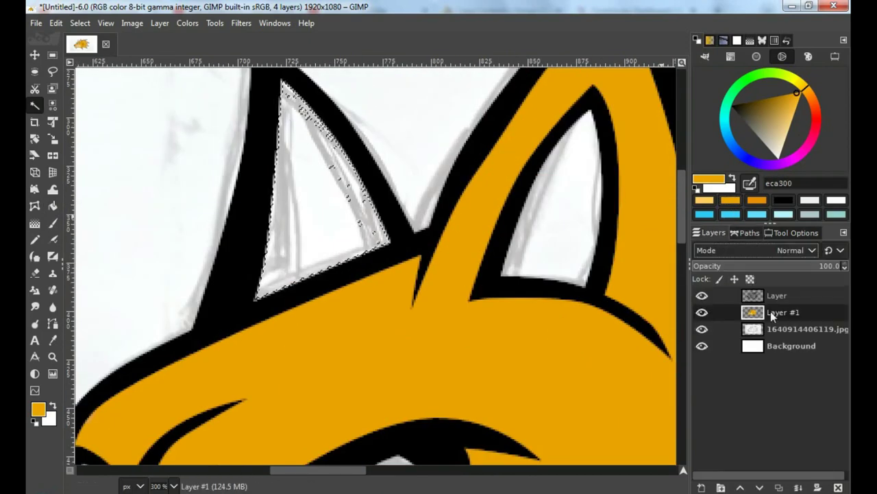
click(78, 24)
click(111, 212)
click(122, 258)
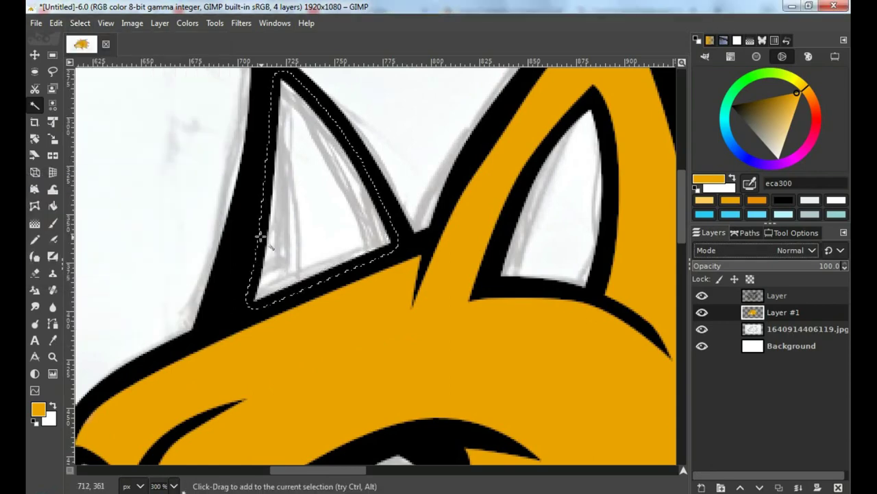
Step: Bucket-fill the grown left-ear selection with the amber eca300
key(shift+b)
click(291, 216)
scroll(298, 201, down, 4)
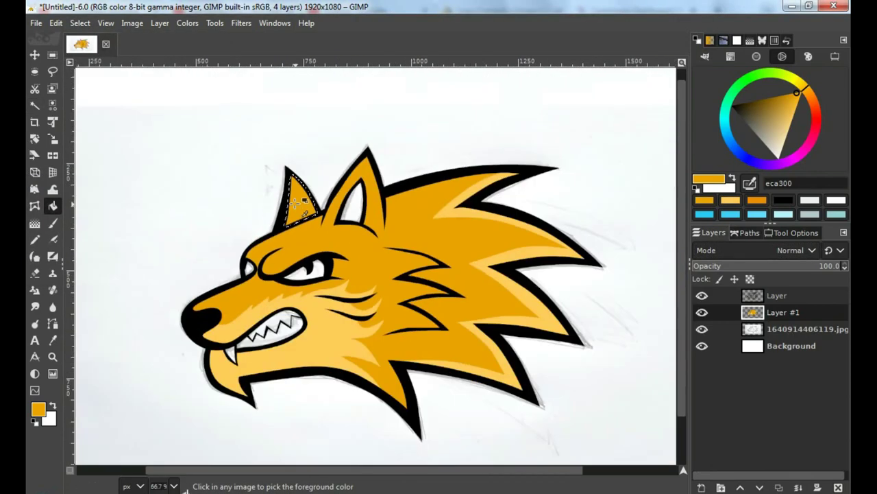
scroll(401, 233, up, 1)
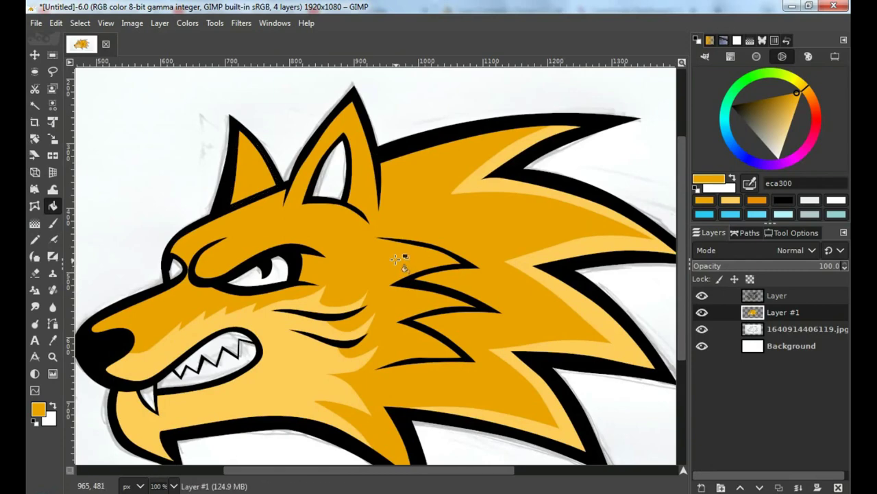
Step: Show the Paths list holding the new cheek shadow outline, Unnamed #1
scroll(395, 259, up, 1)
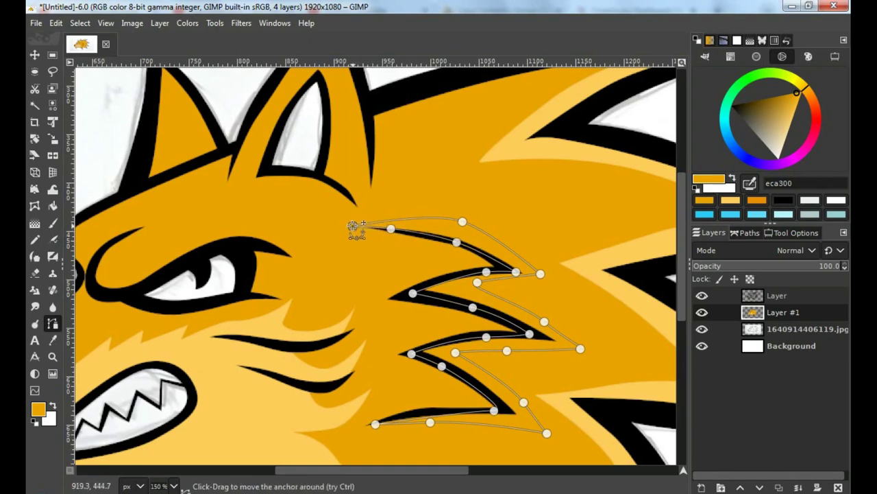
click(743, 233)
Step: Fill the cheek shadow path's selection with dark brown 8f6300, then hide the JPG sketch layer
right_click(746, 266)
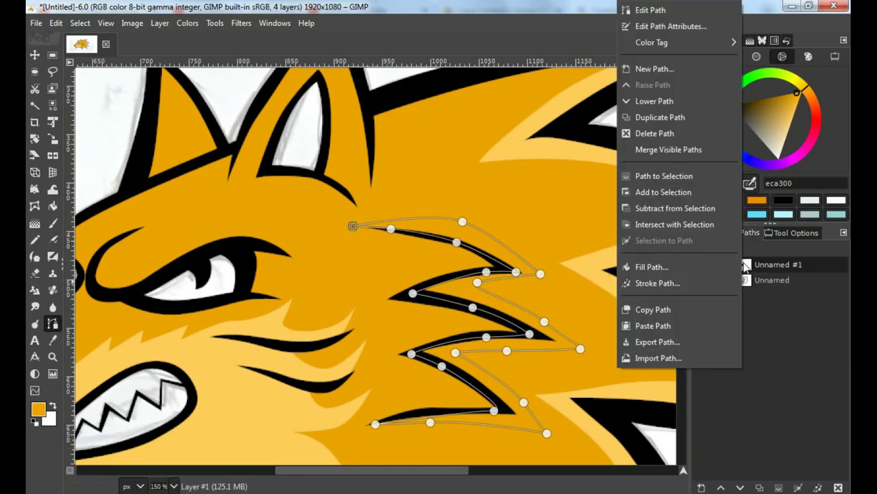
click(663, 175)
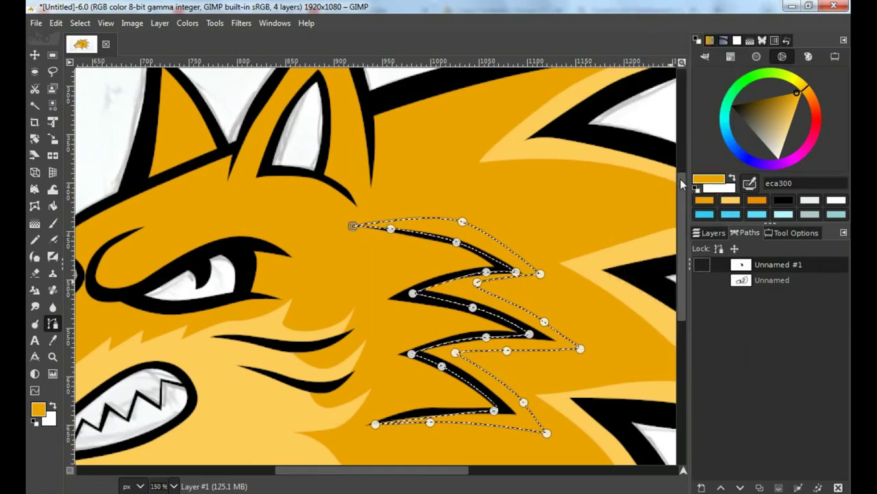
key(shift+b)
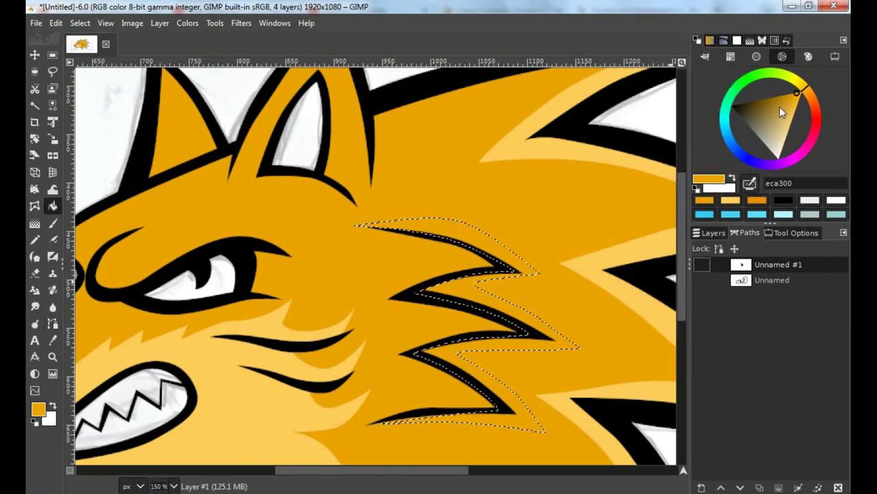
click(773, 98)
click(475, 237)
scroll(476, 236, down, 2)
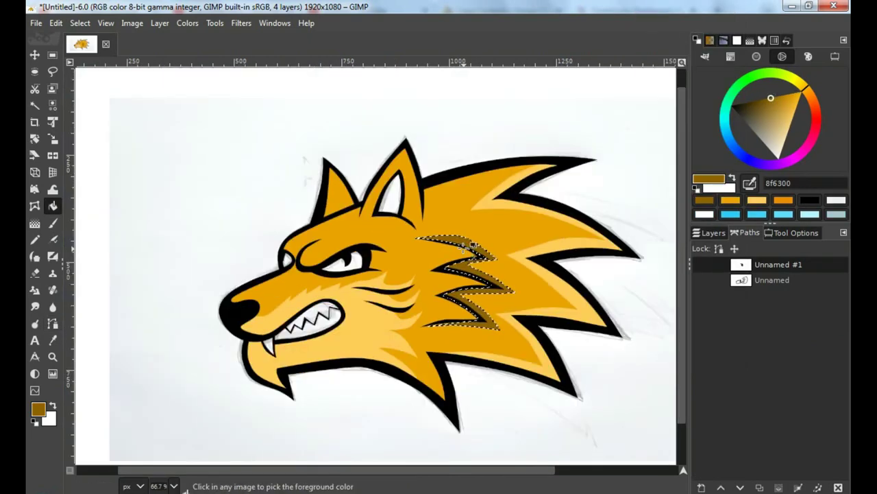
scroll(384, 250, down, 1)
scroll(327, 308, up, 1)
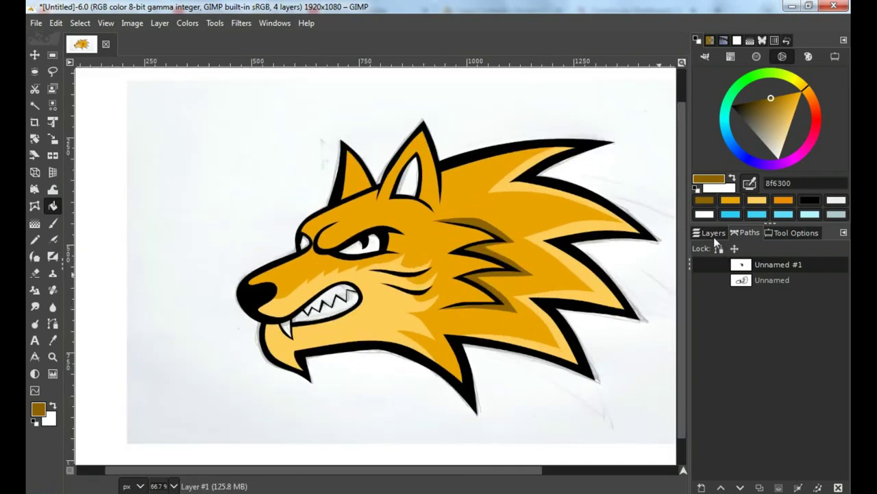
click(707, 236)
click(701, 329)
Step: Fuzzy-select the teeth and eye whites together and grow the selection
scroll(386, 281, up, 1)
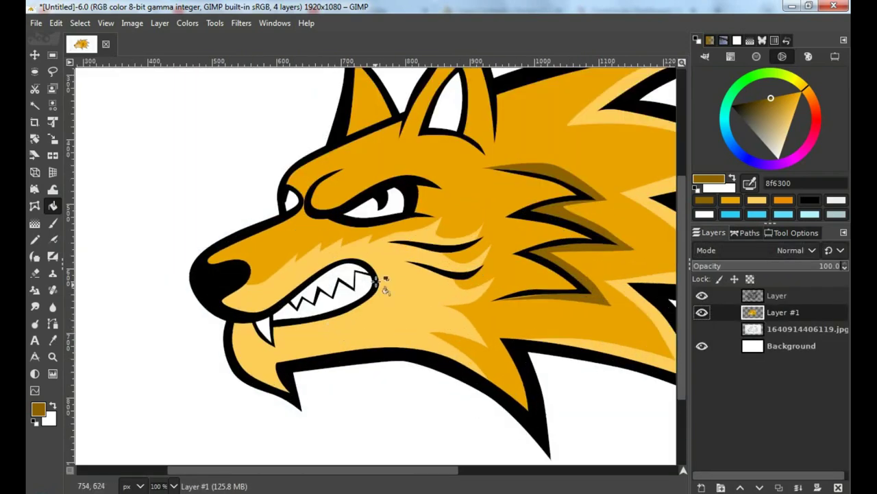
scroll(440, 268, up, 1)
key(u)
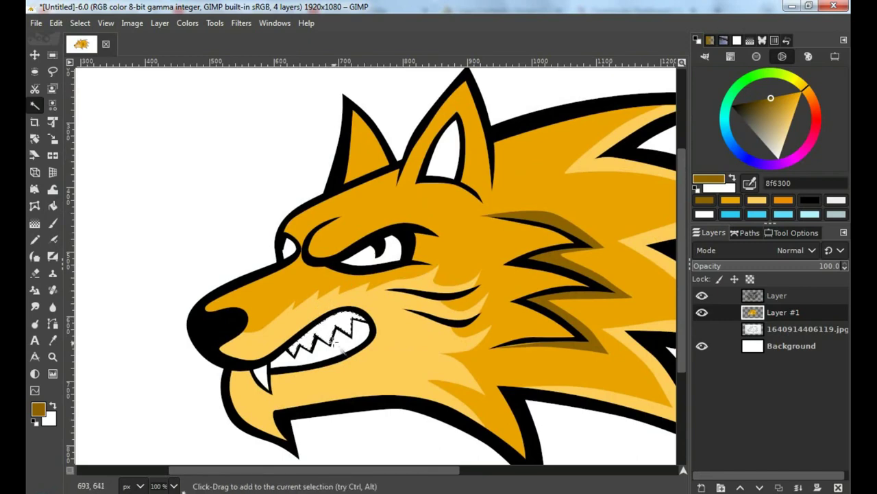
click(335, 343)
shift+click(388, 253)
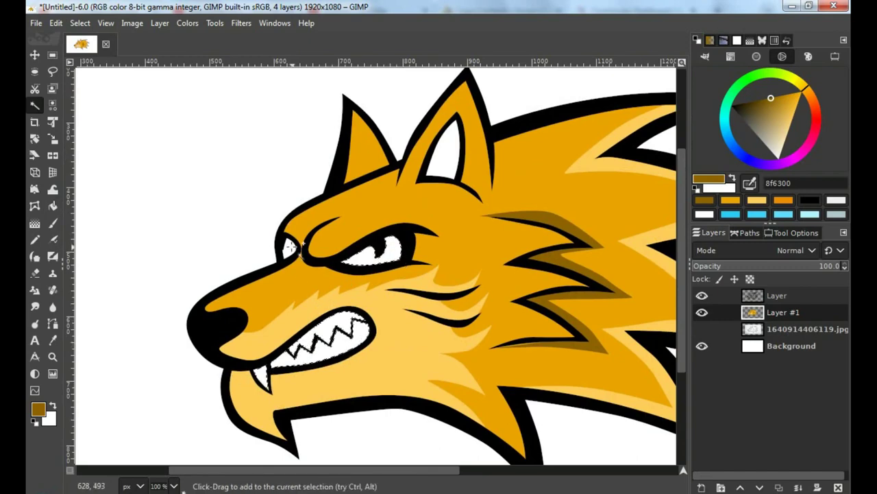
scroll(298, 281, up, 1)
click(80, 23)
click(110, 205)
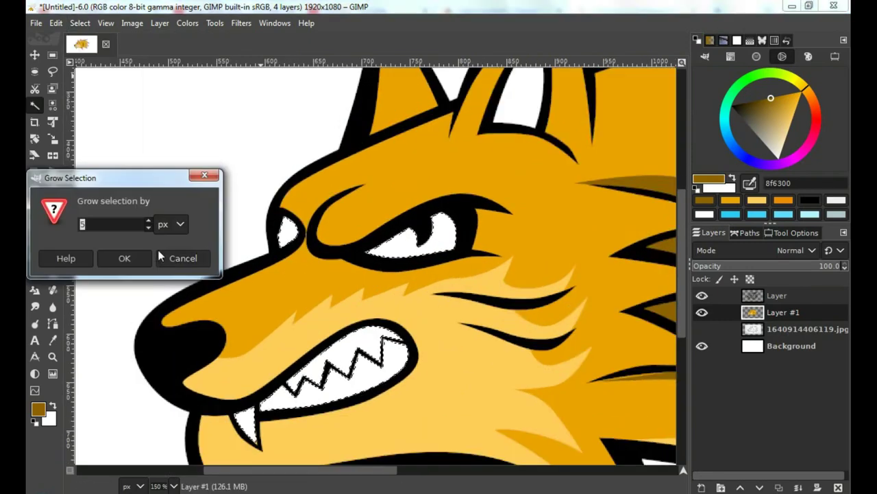
click(122, 257)
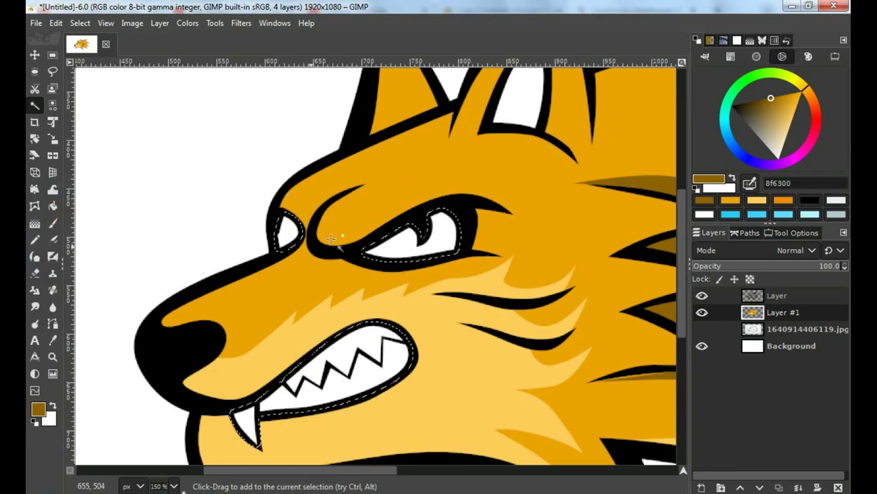
Step: Fill the teeth and eye whites with pure white ffffff
key(shift+b)
click(779, 157)
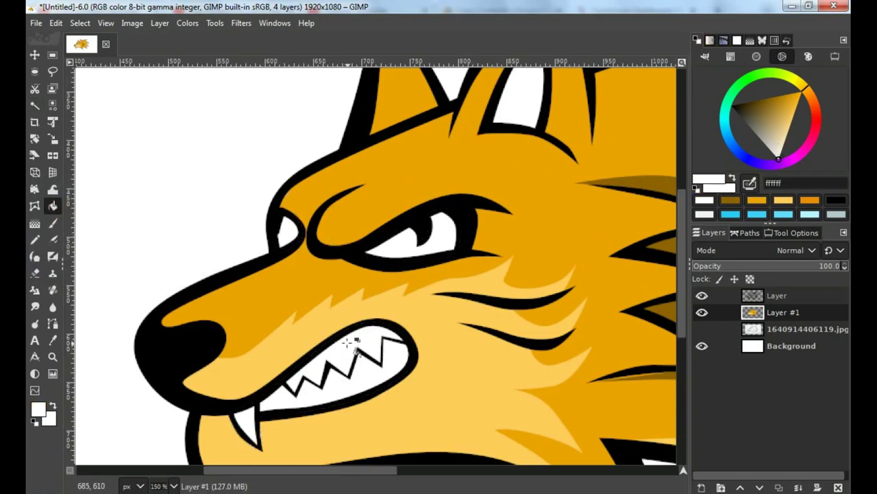
scroll(435, 247, up, 3)
scroll(430, 268, right, 2)
Step: Grow the inner front-ear selection by 5 px
key(u)
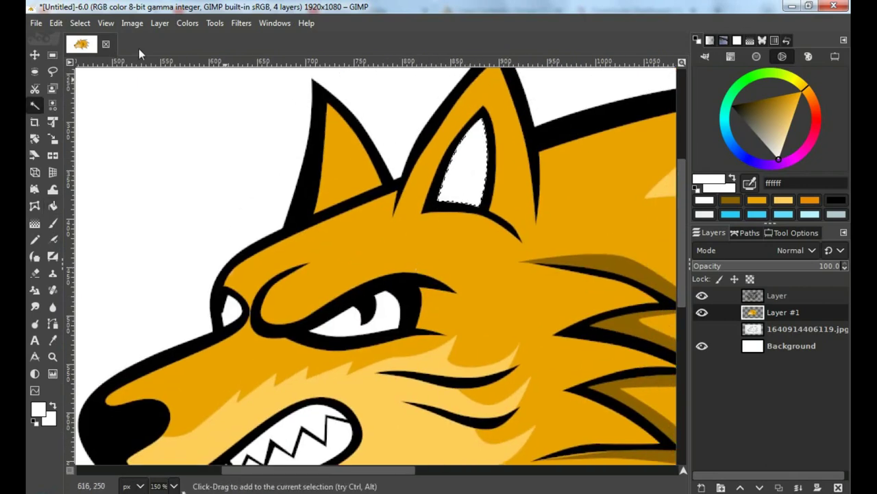
click(80, 23)
click(96, 213)
click(124, 256)
Step: Fill the inner front ear with dark brown 8f6300 and toggle the Background layer's visibility
key(shift+b)
click(472, 165)
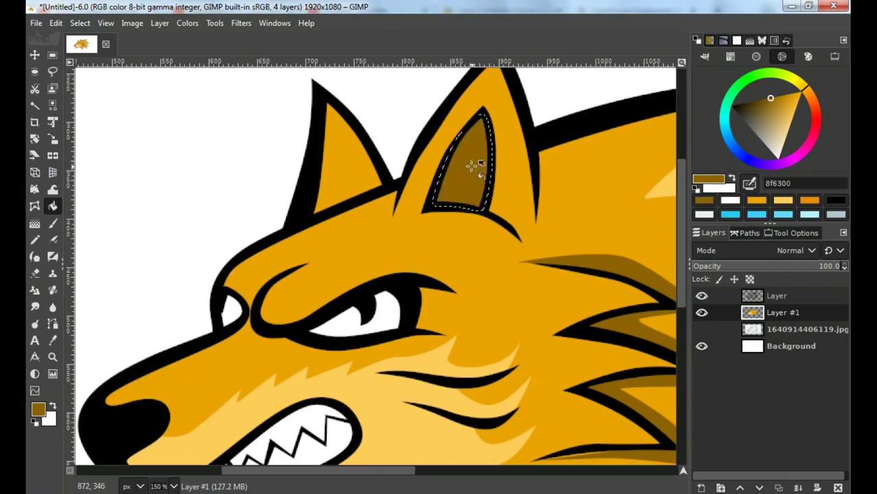
scroll(461, 252, down, 3)
scroll(416, 249, up, 2)
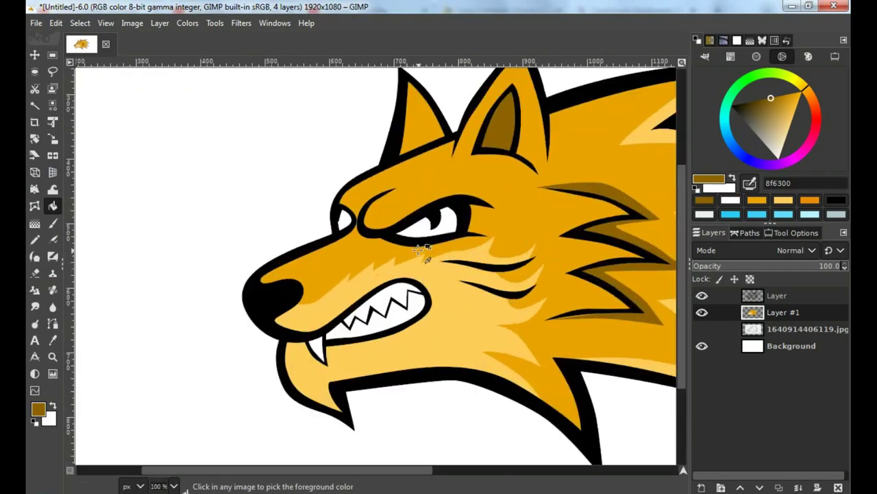
scroll(418, 250, down, 1)
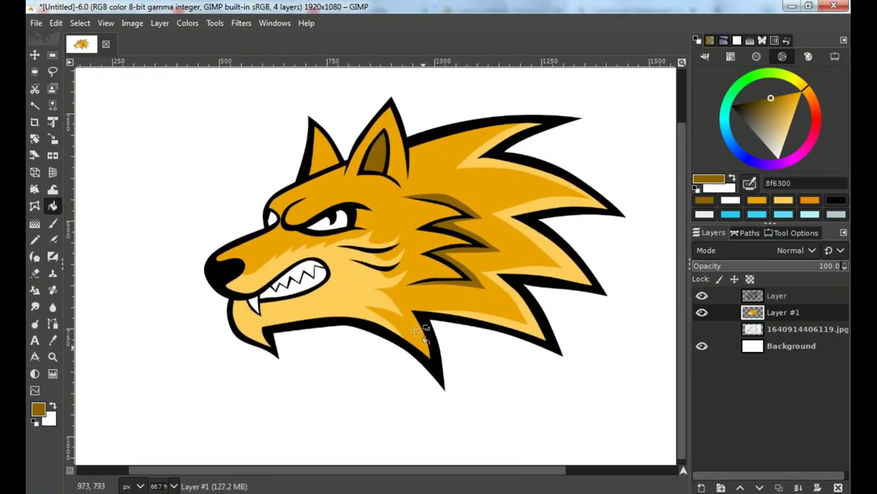
scroll(416, 331, up, 1)
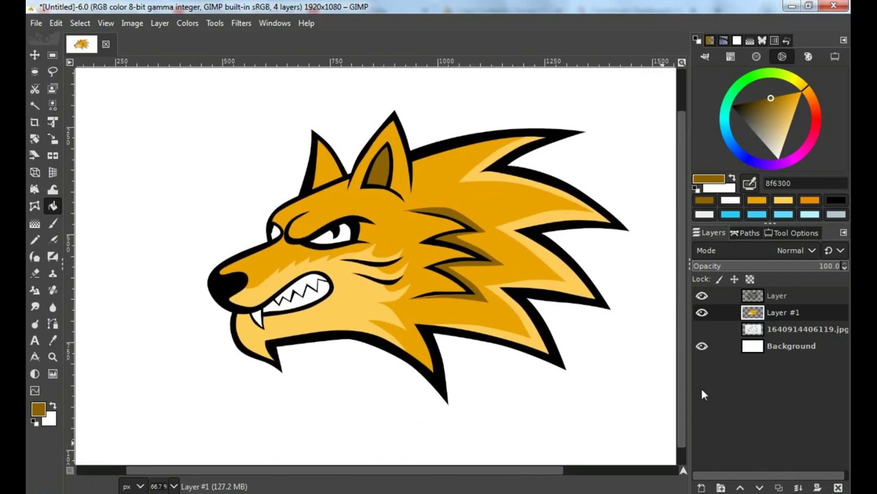
click(702, 346)
click(702, 346)
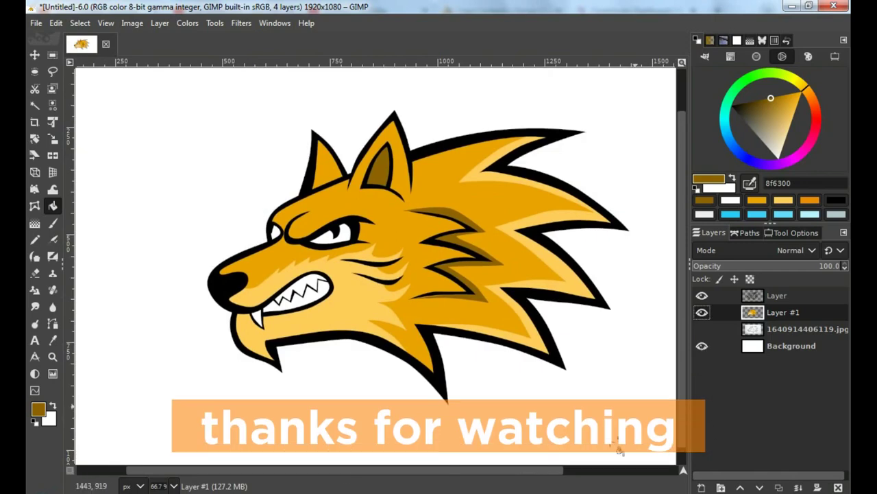